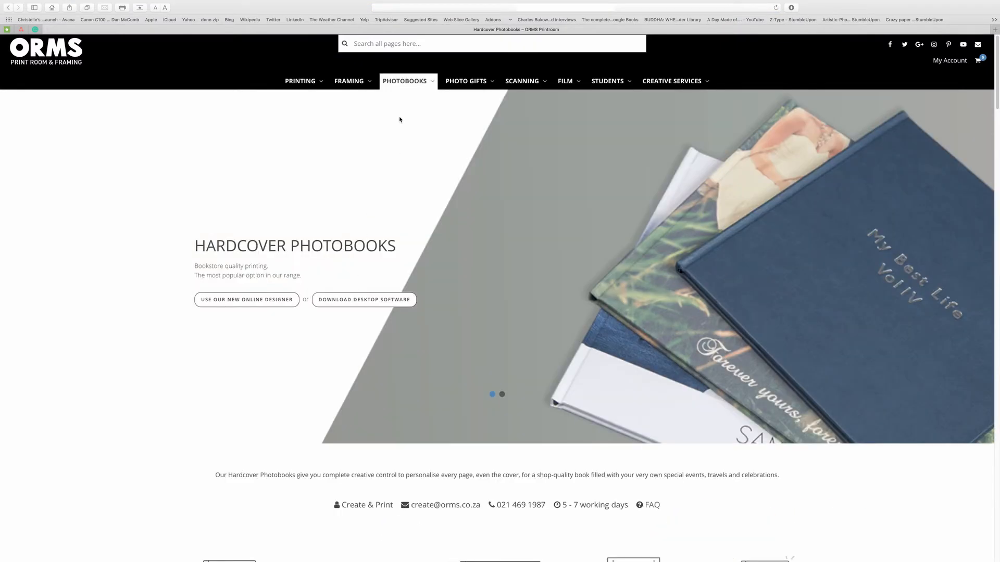
Step: Subscribe for the free Create & Print download with an email address, first name and last name
mouse_move(417, 86)
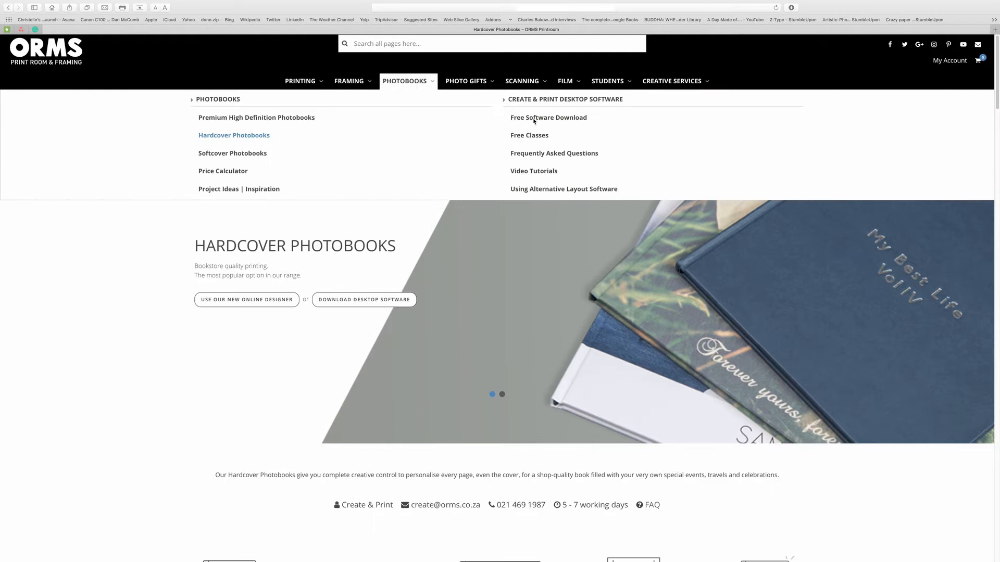
click(536, 121)
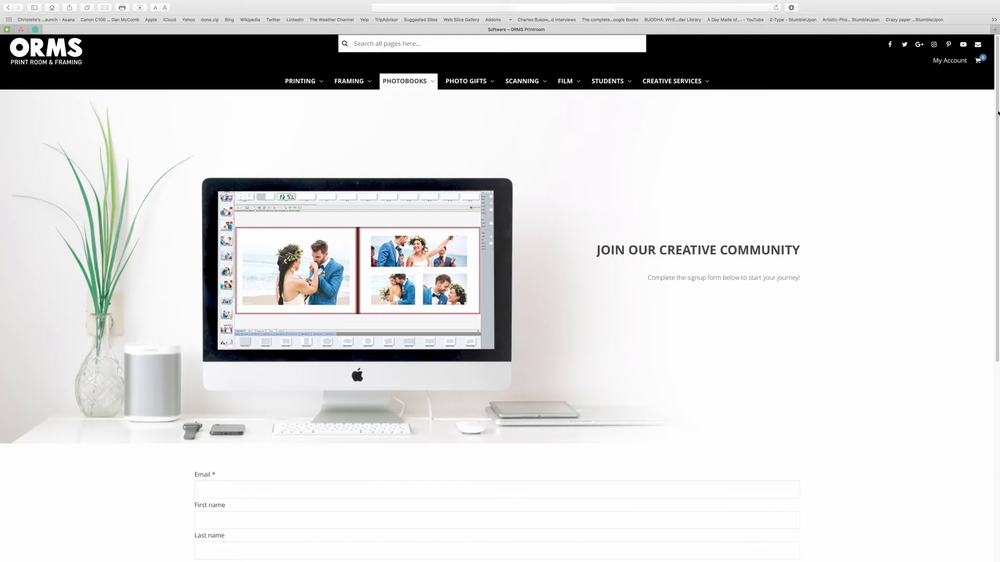
drag(997, 113, 998, 257)
click(250, 259)
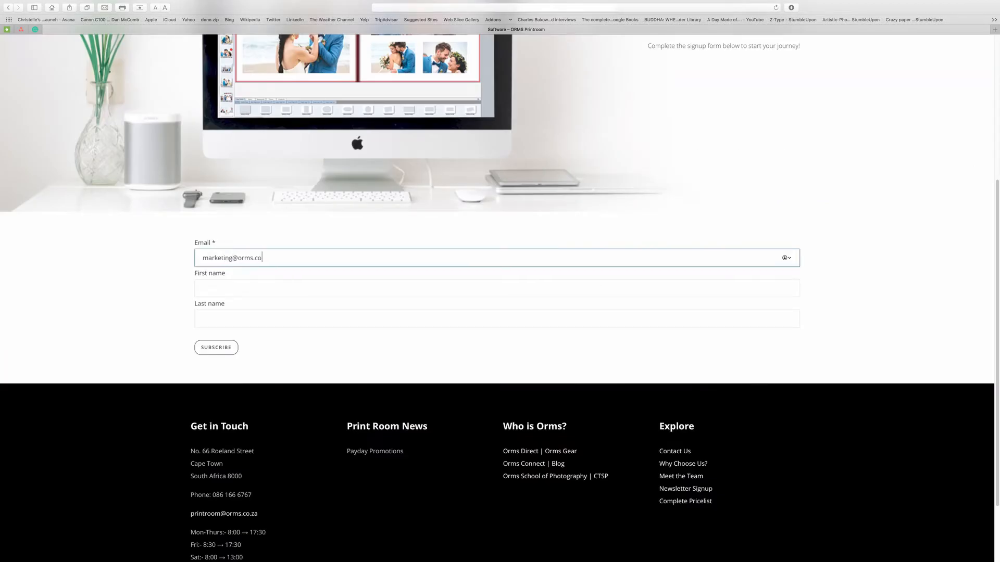
key(Tab)
text(Your Name)
key(Tab)
text(Your Last Name)
click(225, 349)
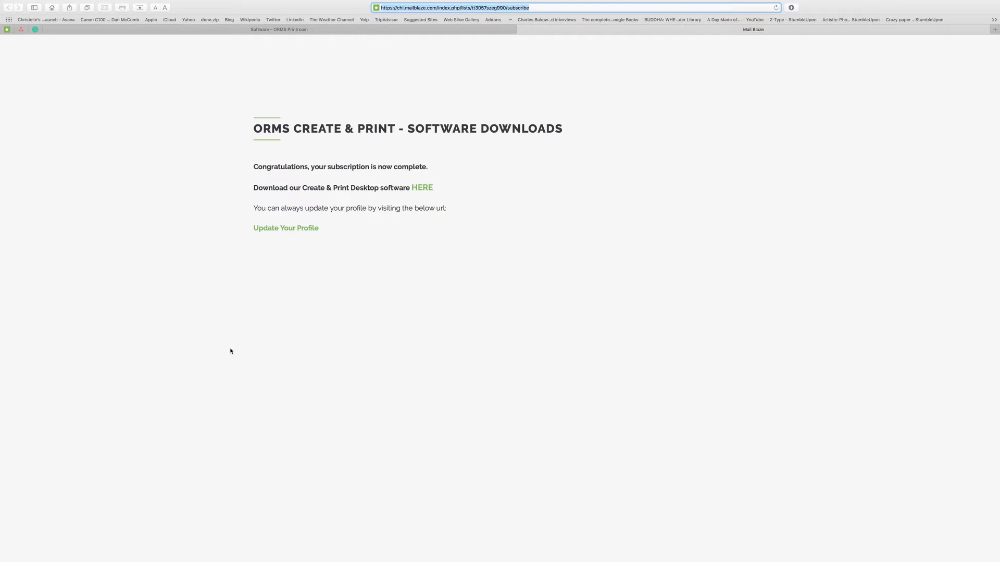
Step: Start the Create & Print download from the HERE link on the confirmation page
click(423, 188)
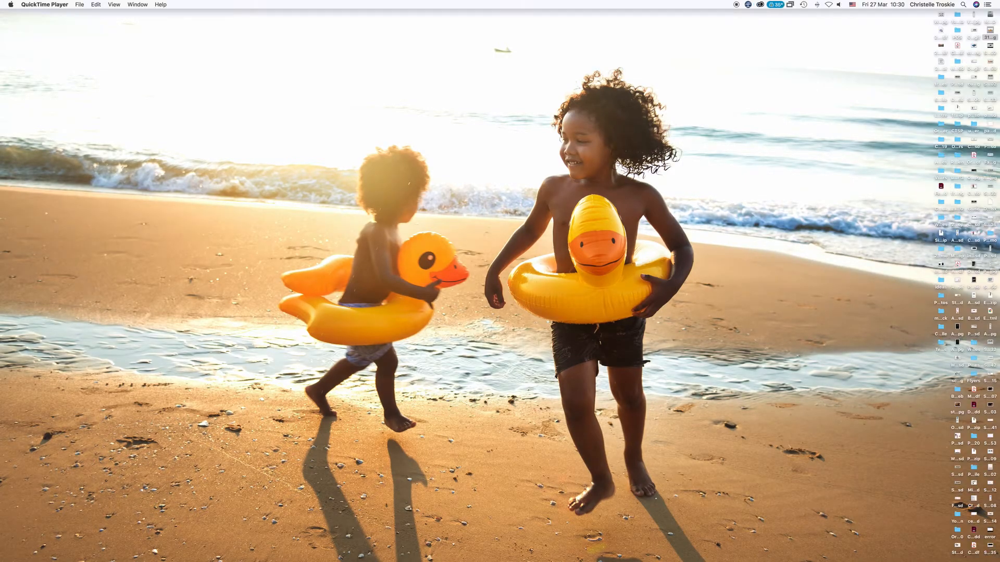
Step: Launch Create and Print from the Dock and start a new project
mouse_move(554, 546)
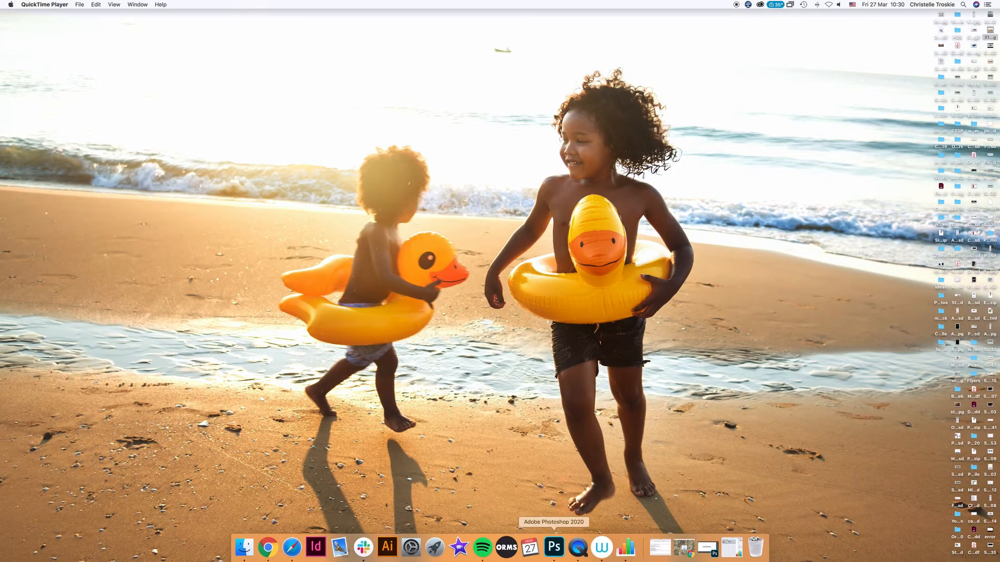
click(507, 547)
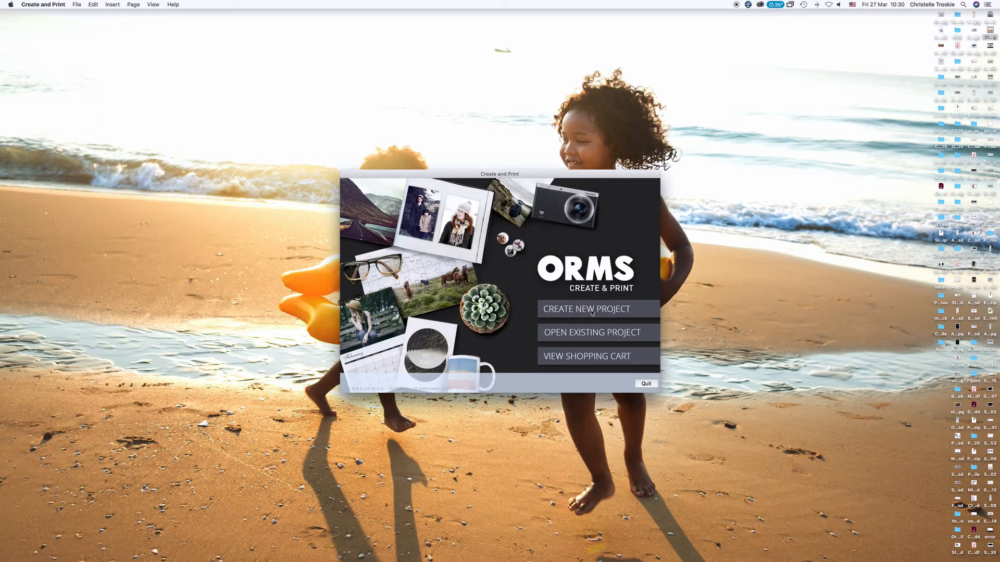
click(592, 310)
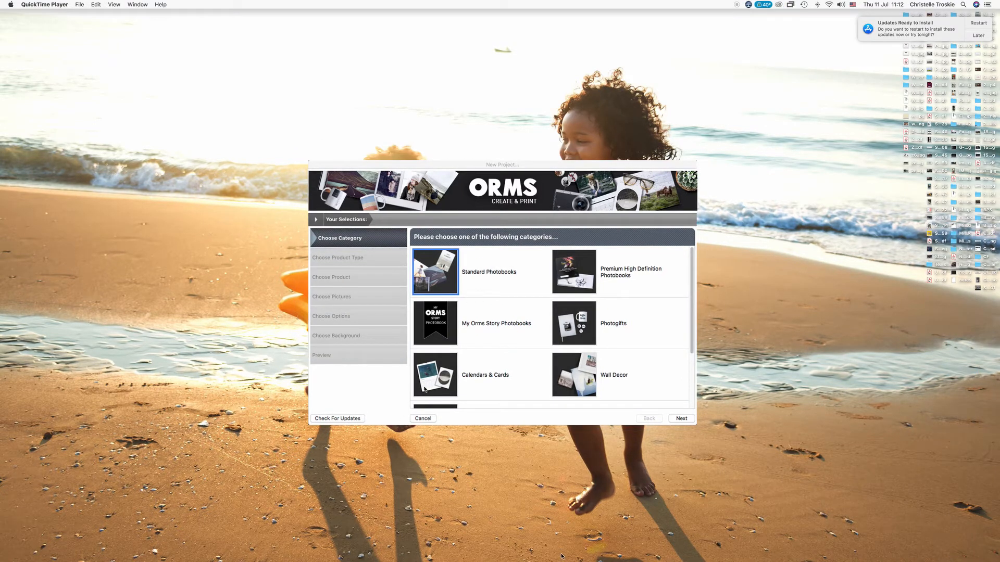
Step: Choose the A3 Portrait Top Bound Calendar product under Calendars & Cards
click(425, 389)
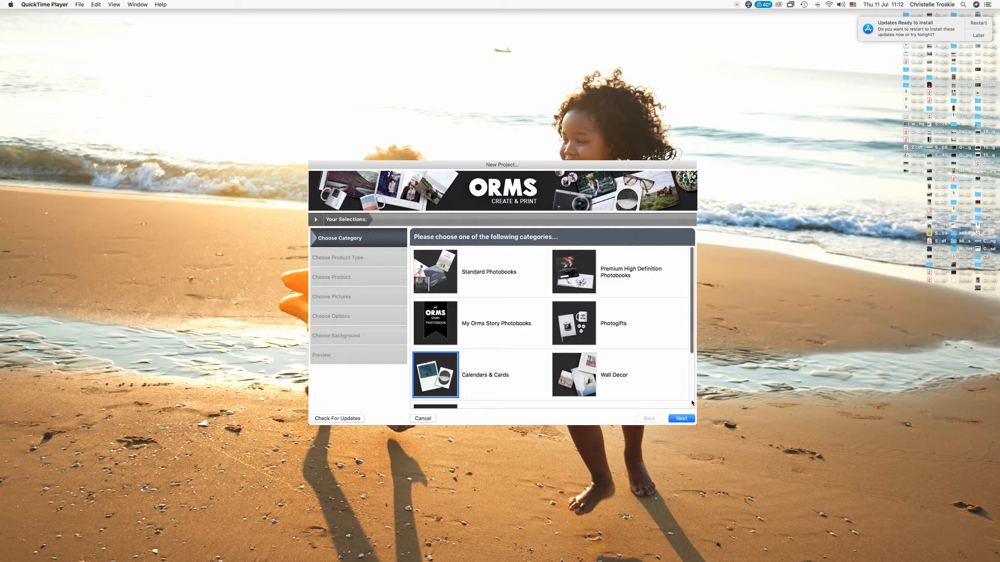
click(685, 419)
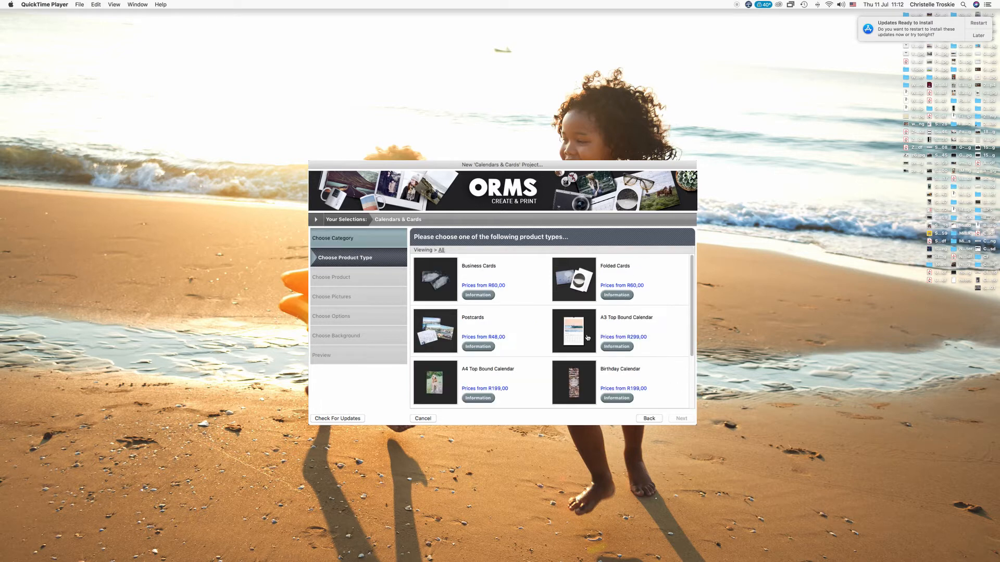
click(680, 418)
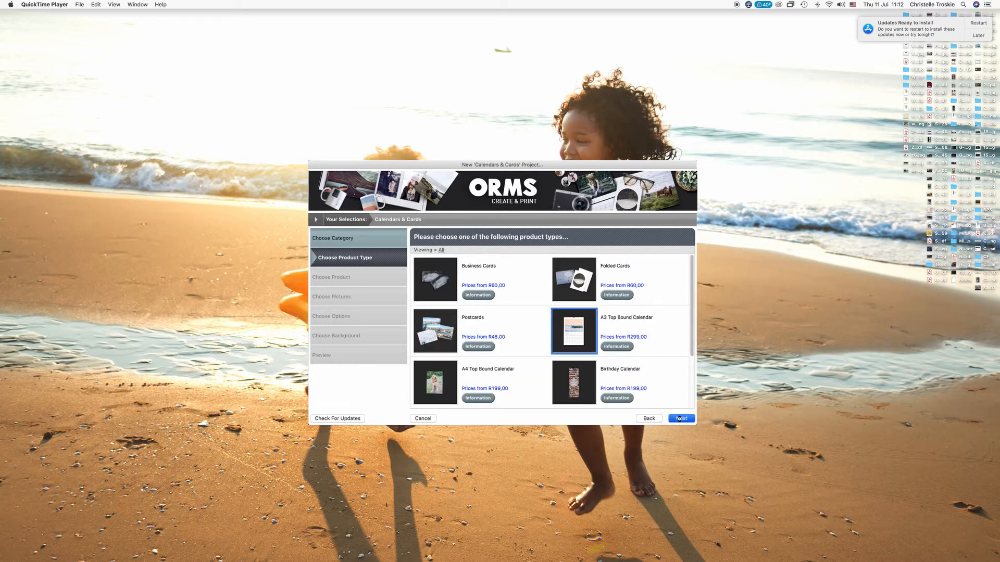
click(446, 288)
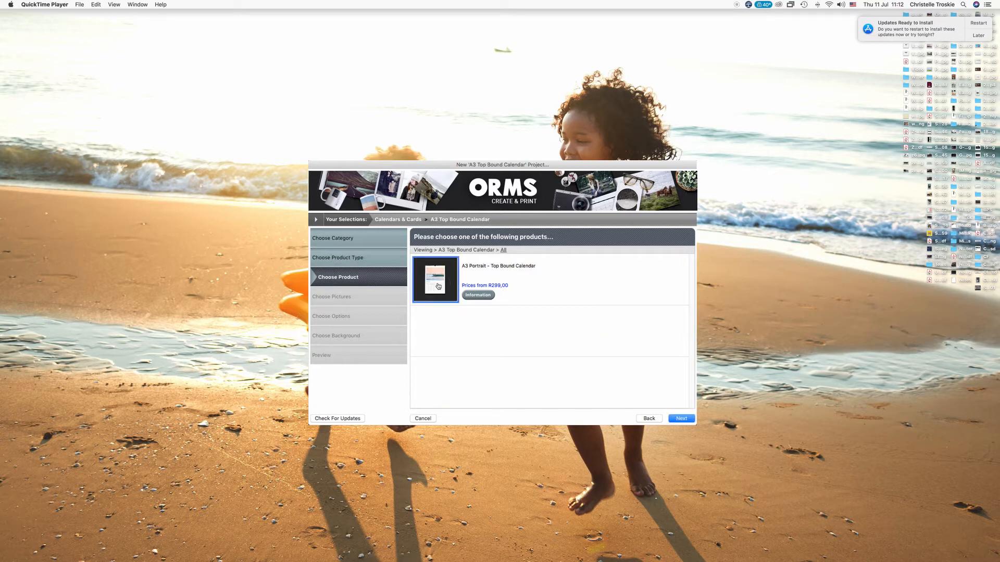
click(682, 419)
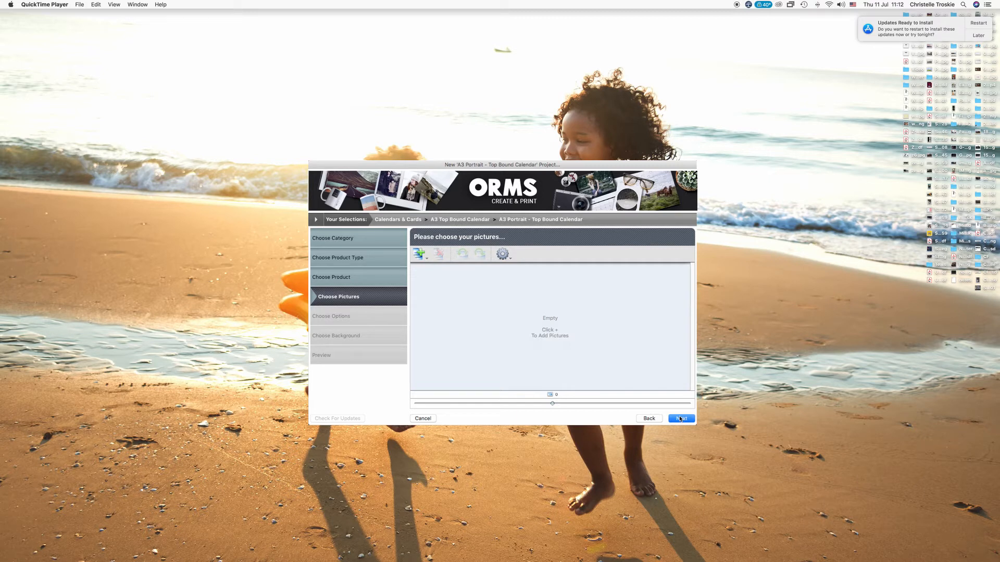
Step: Add all pictures from the Family folder to the calendar project
click(422, 255)
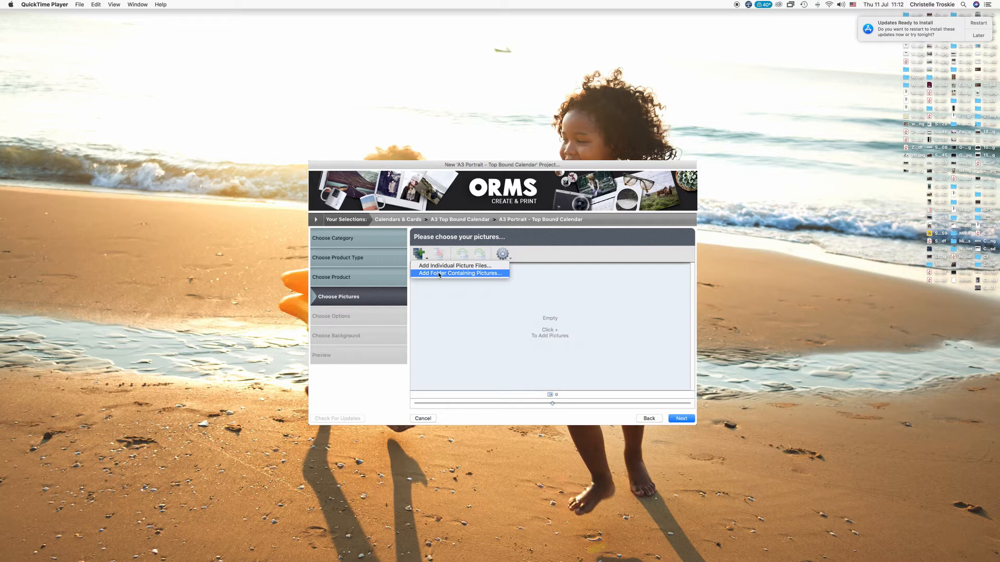
click(439, 274)
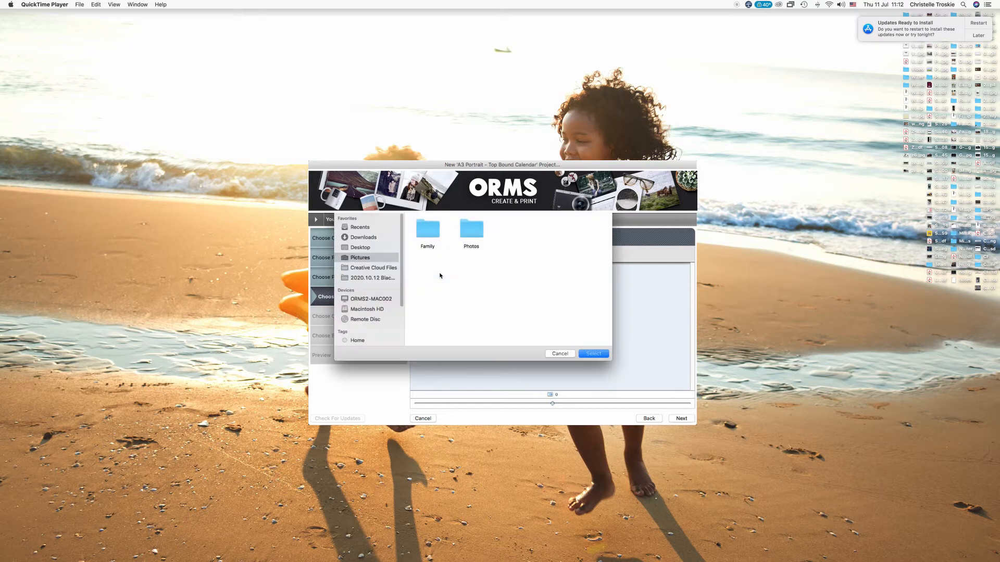
double_click(430, 239)
click(593, 354)
click(684, 419)
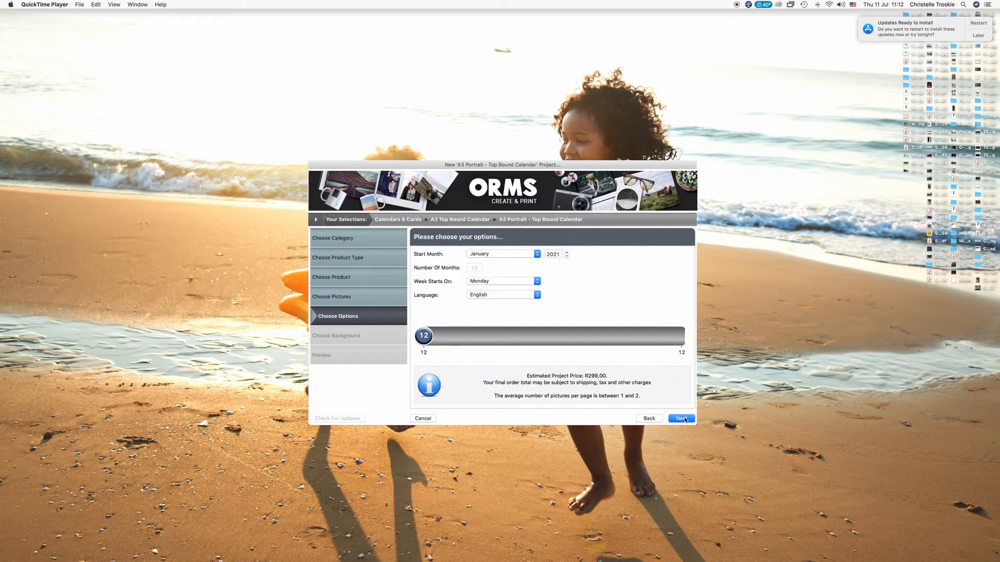
Step: Keep January 2021 as the start month and choose a plain white background
click(526, 253)
click(520, 254)
click(676, 420)
scroll(691, 357, down, 10)
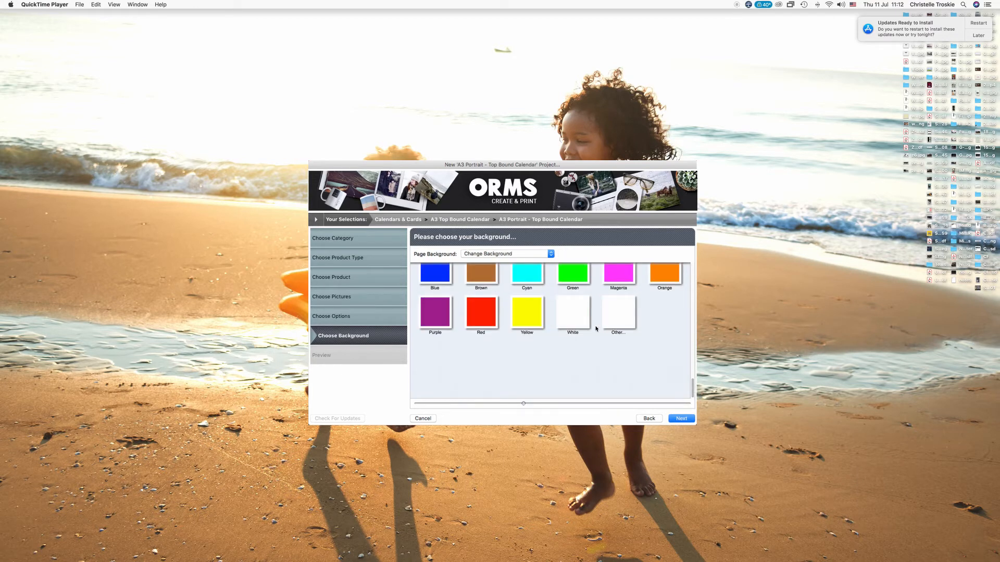
click(575, 317)
click(678, 418)
Step: Preview the month pages, then name the project 'Family 2021' and create it
click(563, 257)
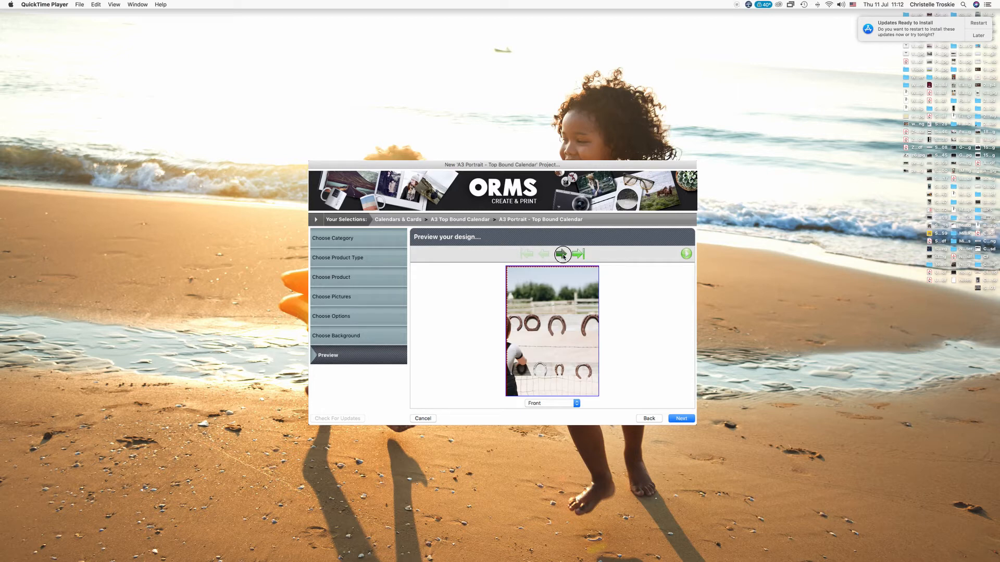
click(561, 255)
click(678, 419)
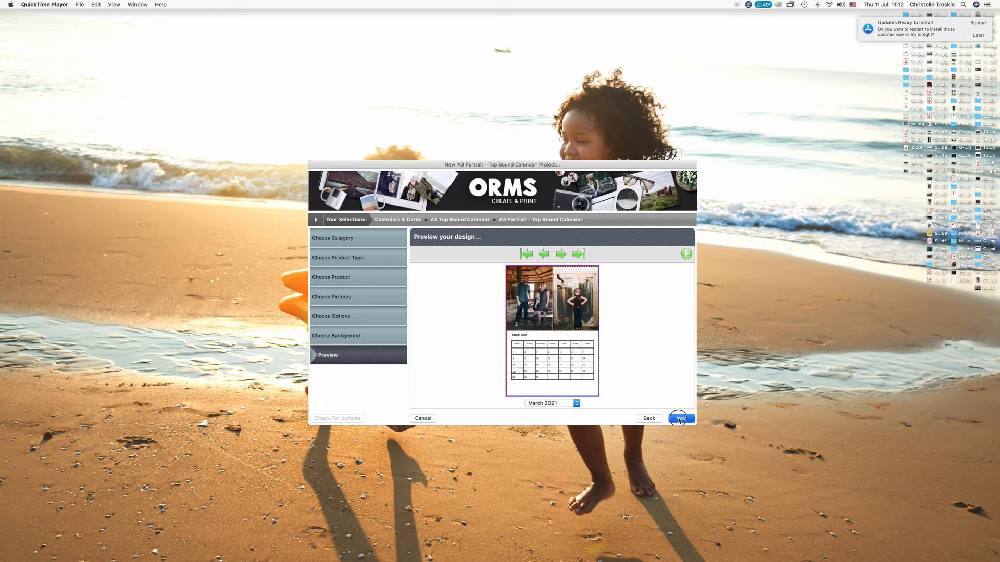
text(Family 2021)
click(515, 321)
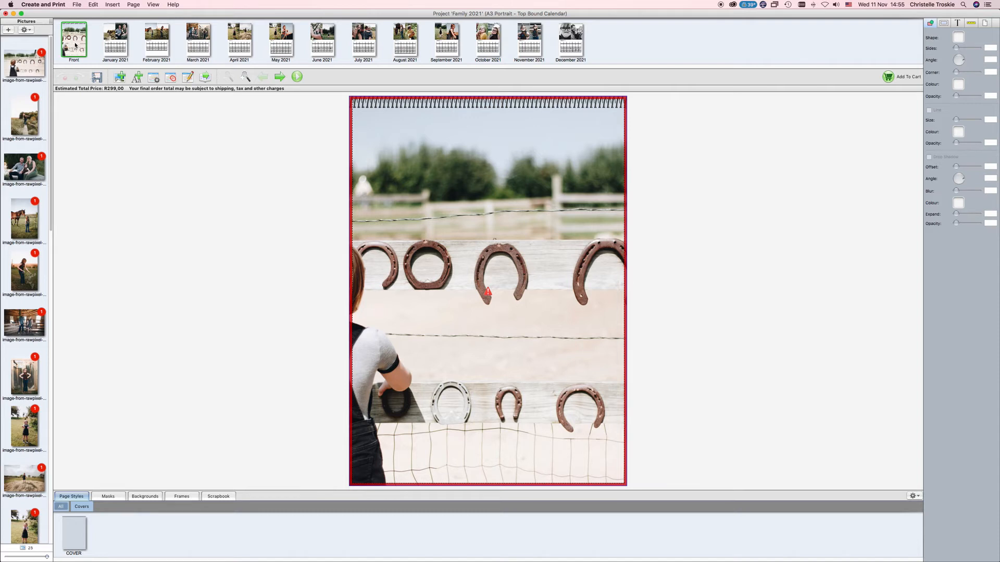
Step: Replace the girl-in-field cover photo with the horse picture and select its frame
drag(27, 112, 451, 194)
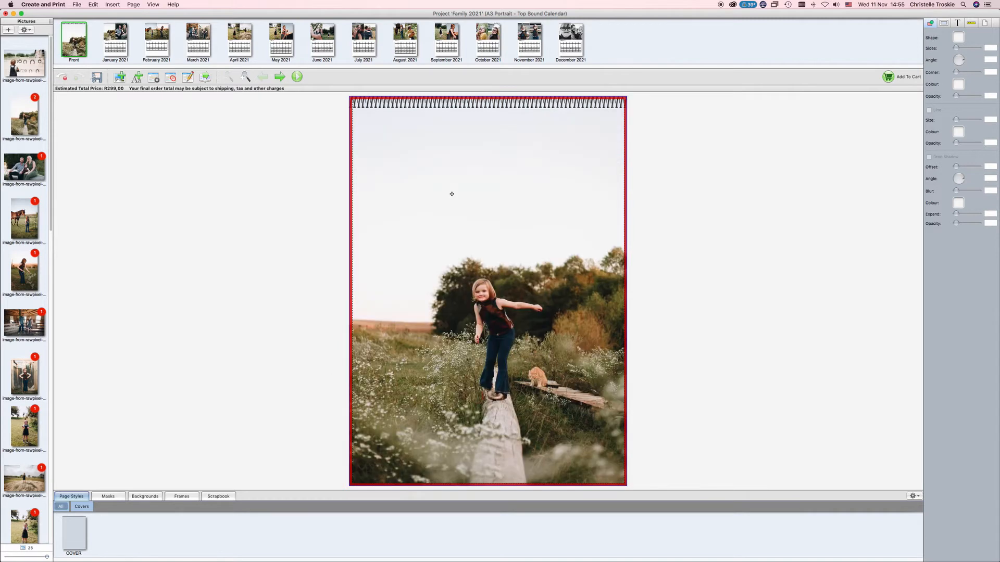
drag(23, 225, 461, 215)
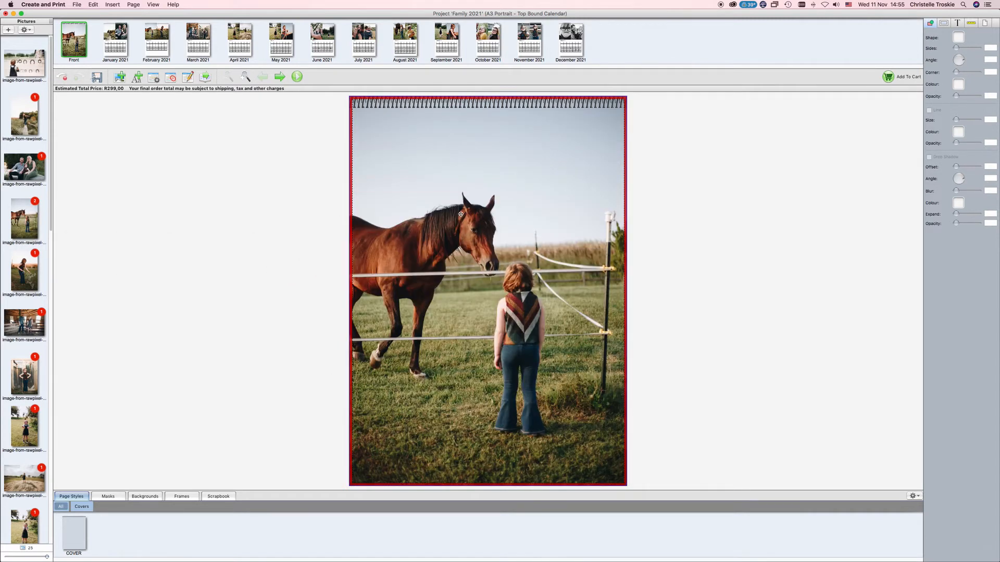
click(460, 215)
Step: Shift the horse photo up within its crop on the cover
double_click(461, 215)
drag(462, 204, 461, 190)
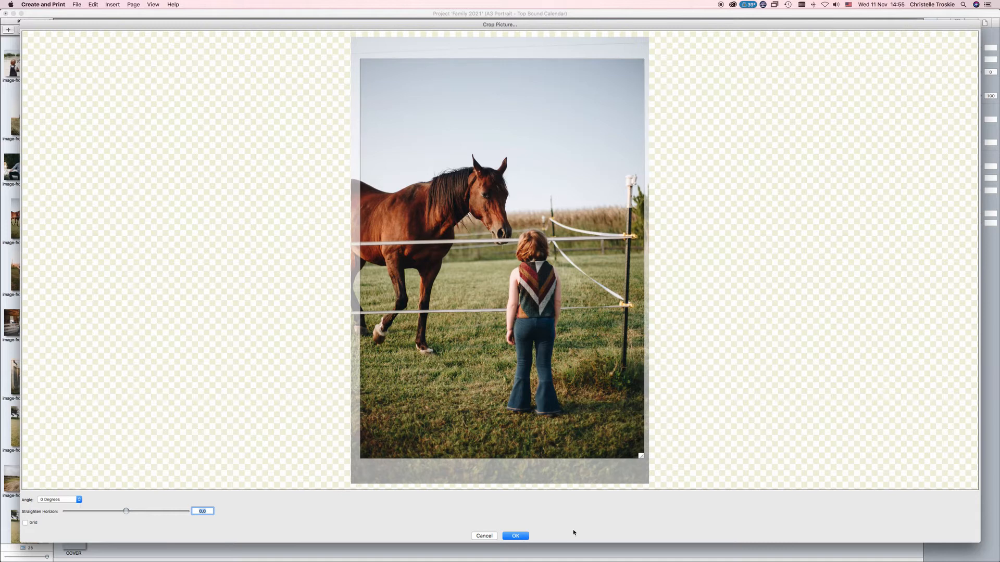
click(521, 535)
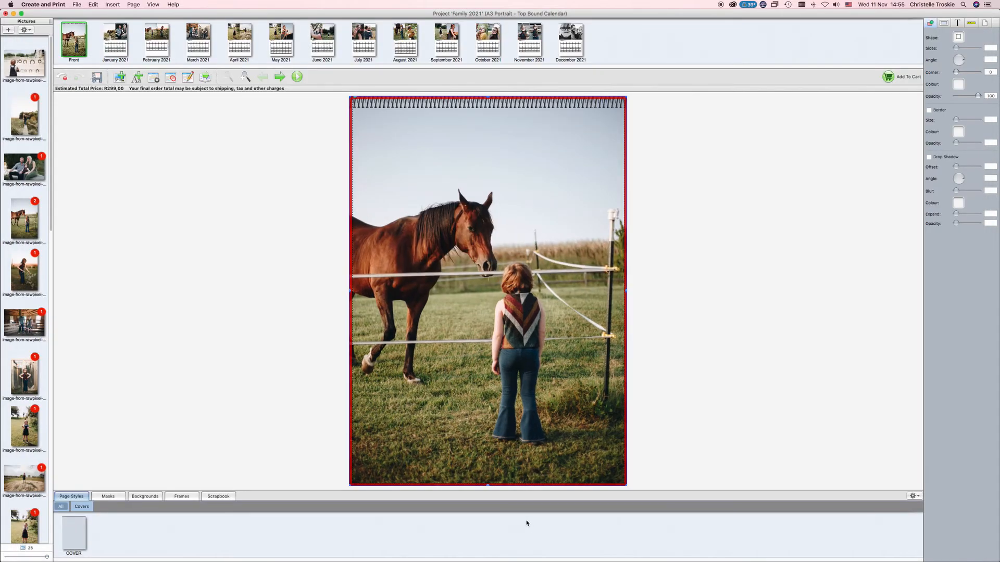
Step: Shorten the cover photo frame, recrop to include the girl's feet, and add a text box
drag(487, 485, 497, 394)
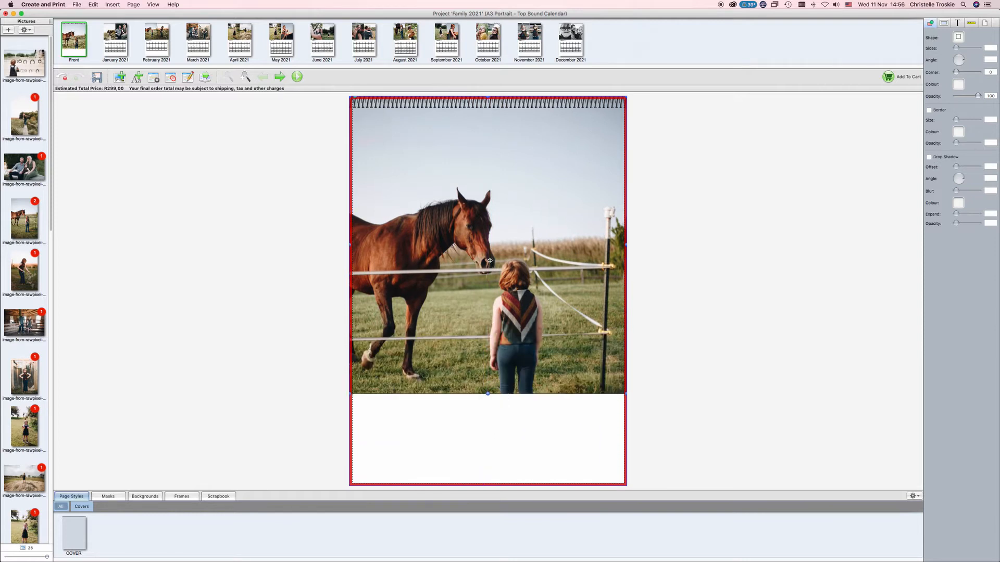
double_click(490, 260)
drag(613, 335, 622, 380)
click(516, 535)
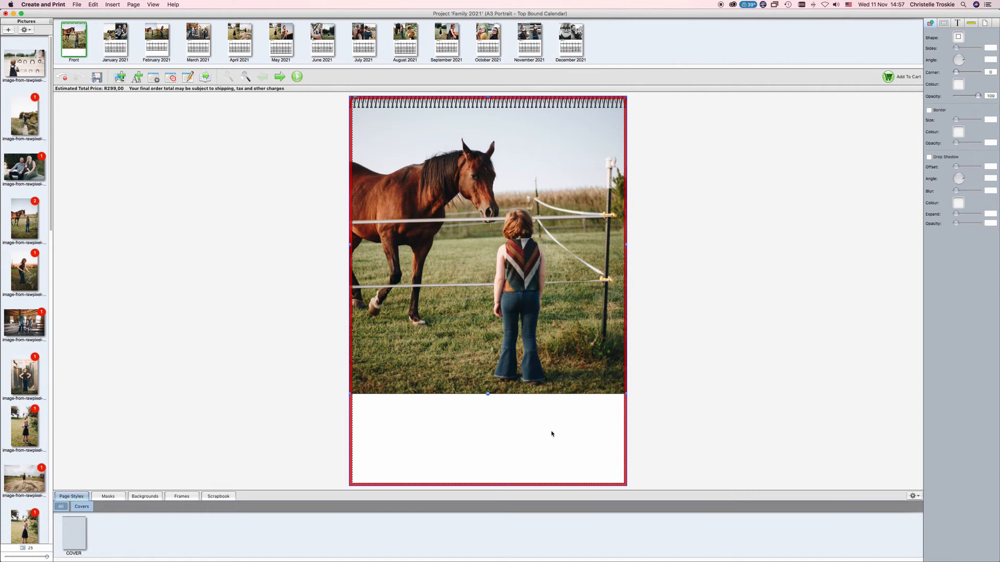
click(137, 77)
Step: Place a '2021' text box below the photo in the Agatho font
drag(466, 261, 466, 421)
double_click(481, 423)
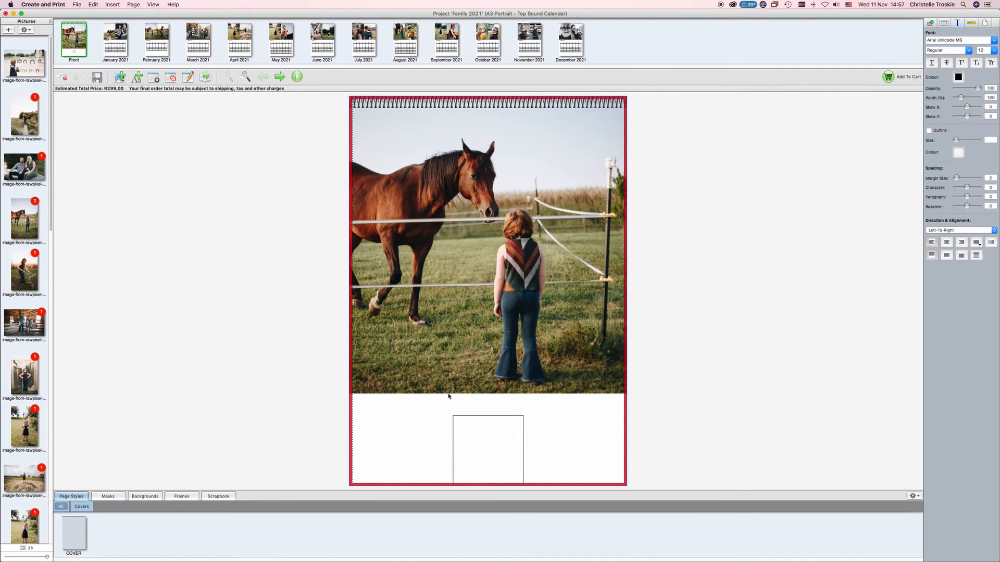
text(2021)
key(super+a)
click(993, 40)
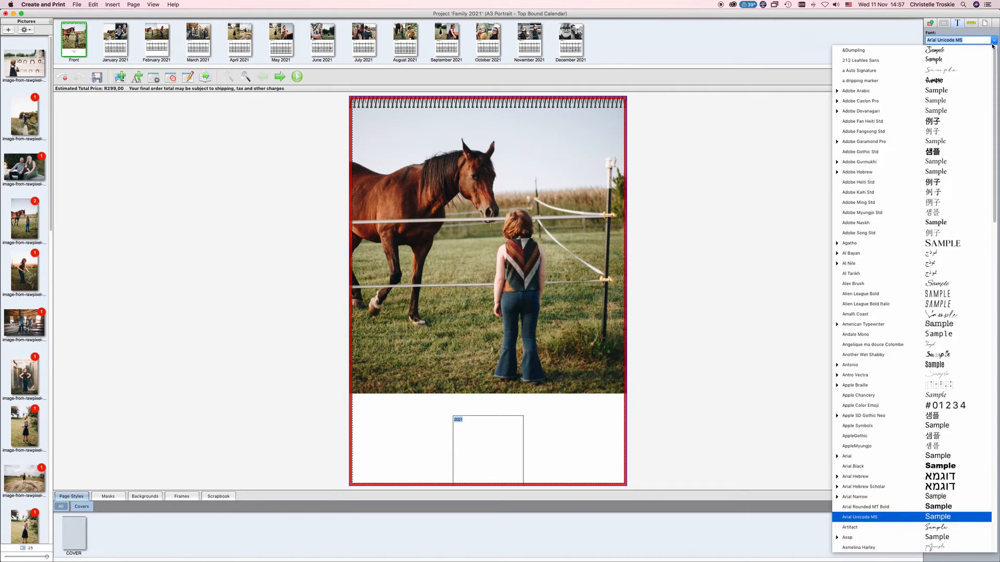
click(947, 234)
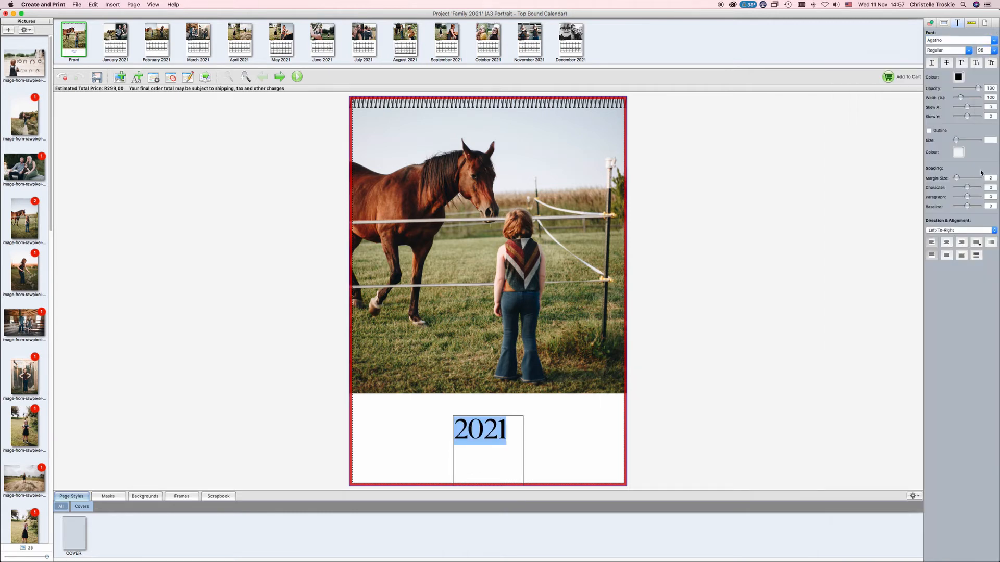
Step: Set the 2021 title's font style to Light
click(353, 229)
double_click(487, 436)
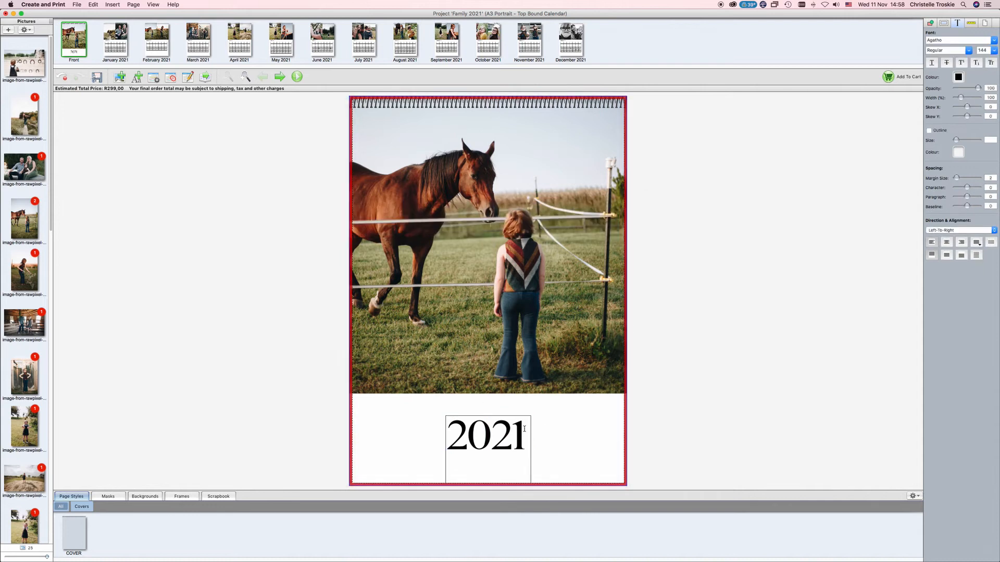
key(super+a)
click(968, 50)
click(906, 60)
Step: Colour the 2021 title olive green sampled from the cover photo, then go to January 2021
click(958, 77)
click(970, 183)
drag(505, 116, 678, 99)
click(651, 225)
click(587, 254)
click(696, 239)
click(699, 223)
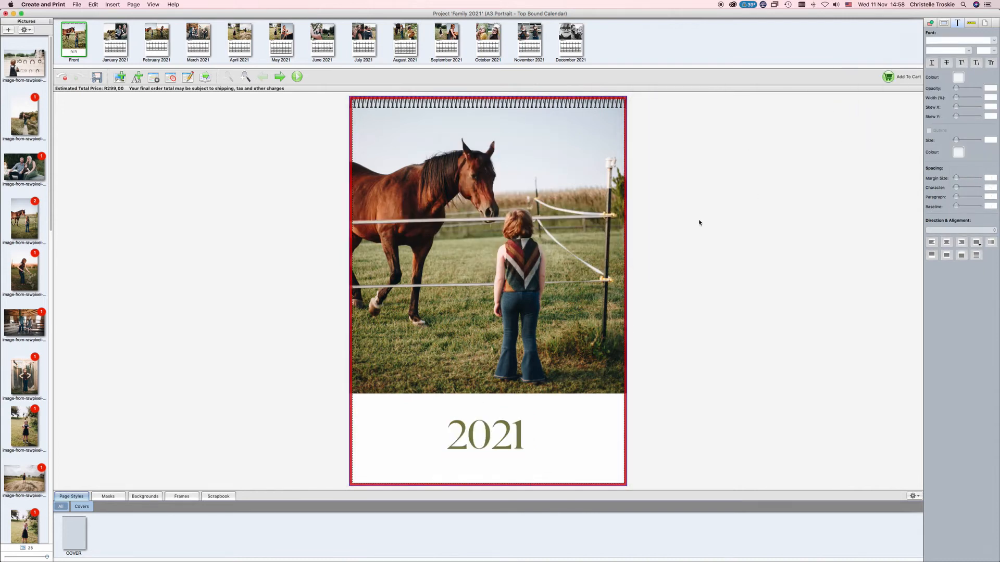
click(279, 77)
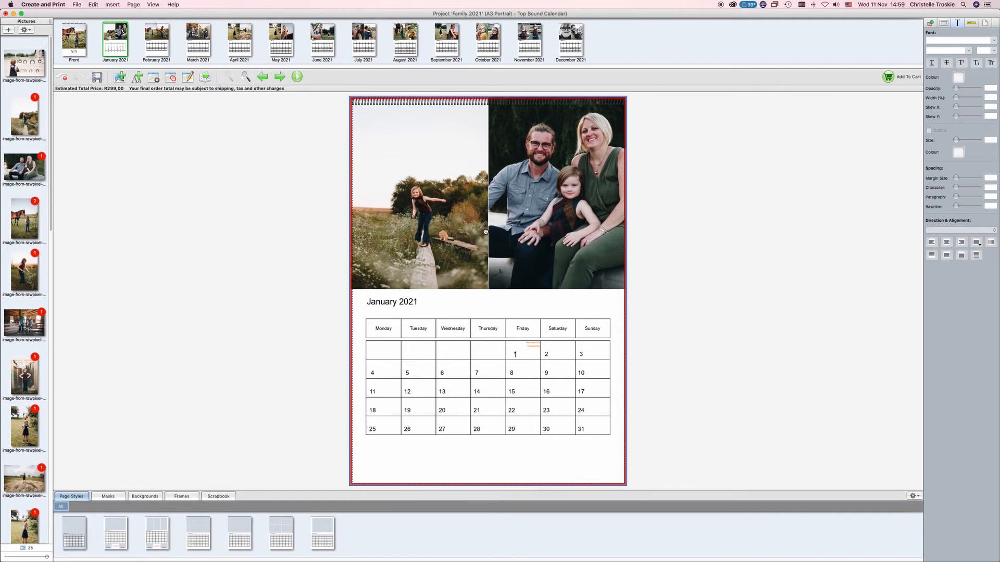
Step: Give January a four-panel layout with horseshoe, girl-in-field (cropped to frame her) and barn photos
drag(486, 232, 486, 233)
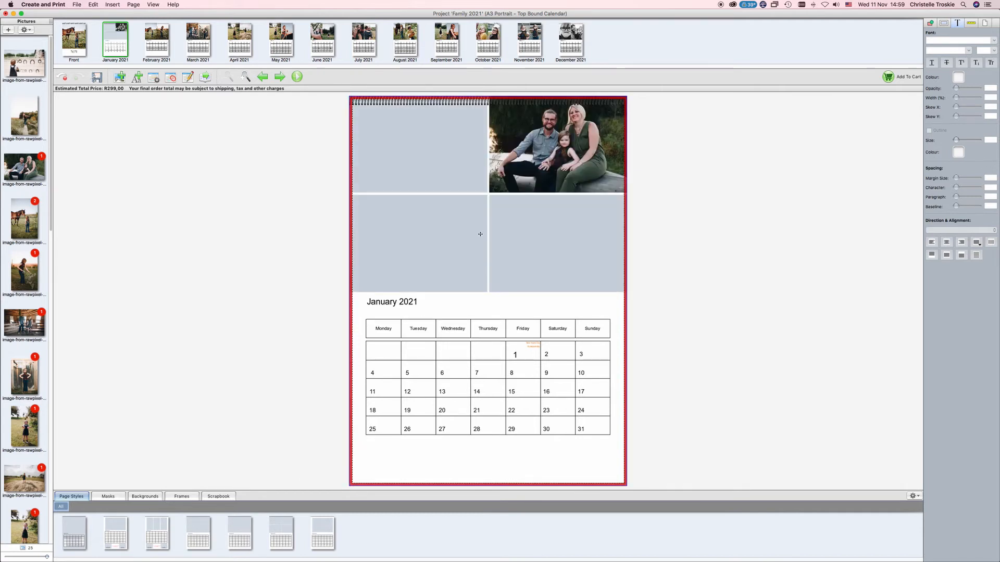
drag(32, 69, 420, 157)
drag(24, 121, 422, 237)
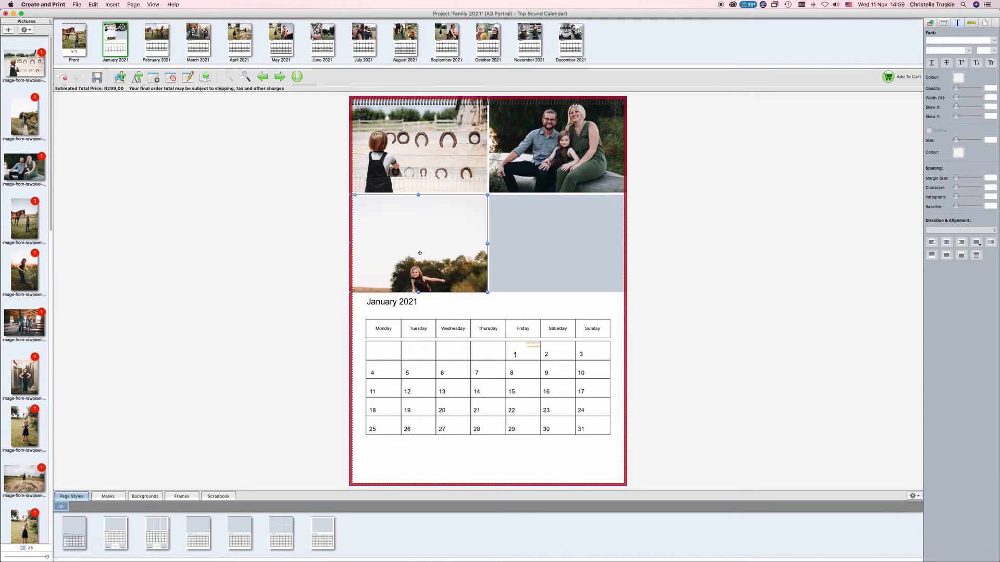
double_click(417, 244)
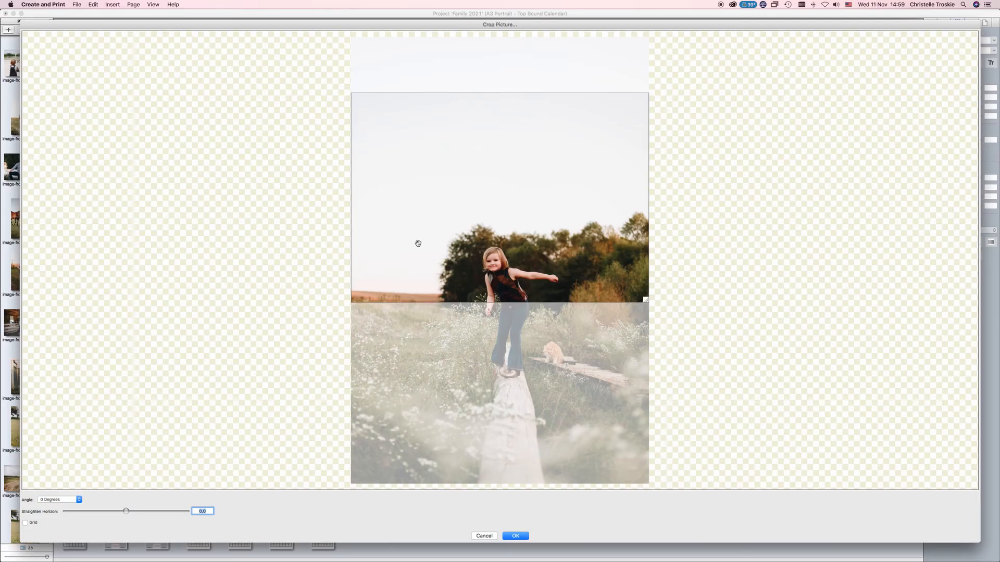
drag(440, 239, 441, 341)
click(516, 537)
drag(24, 323, 555, 257)
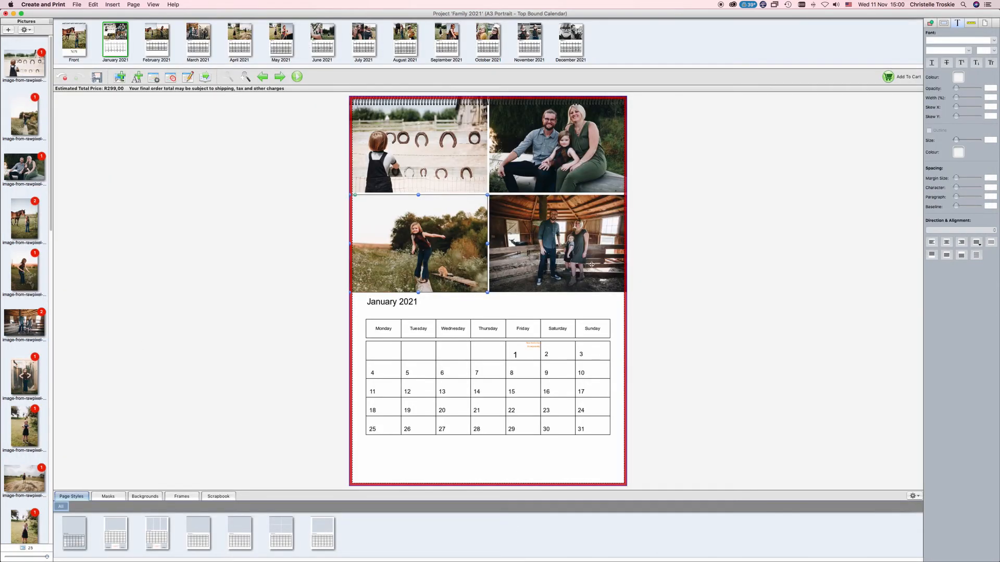
click(984, 23)
Step: Set the January page background to a grey sampled from the girl photo and darkened
click(959, 46)
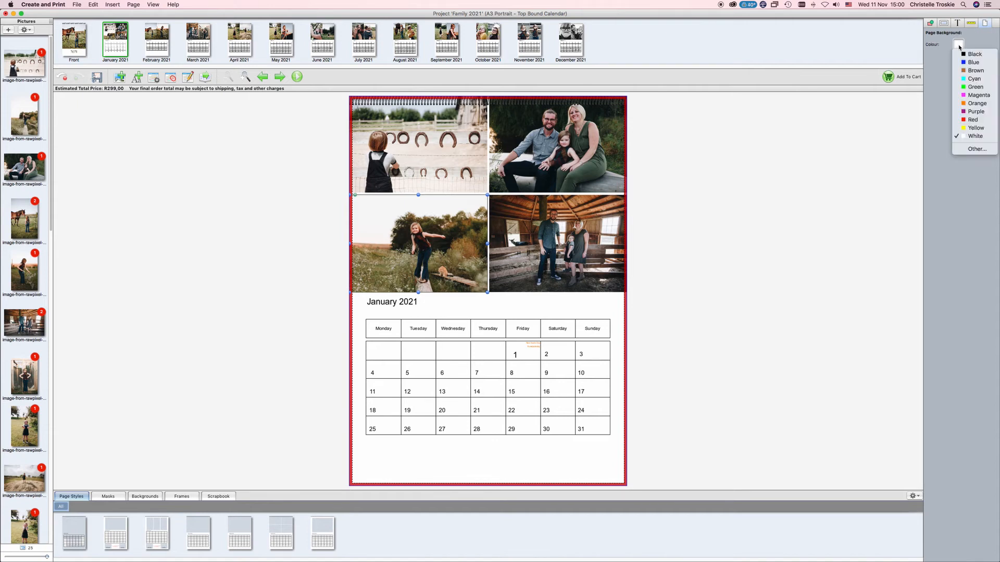
click(961, 147)
click(477, 243)
click(383, 221)
click(475, 242)
click(384, 218)
drag(463, 227, 472, 228)
click(524, 257)
Step: Apply the Paper 04 texture as the January background and assign it across all pages
click(146, 496)
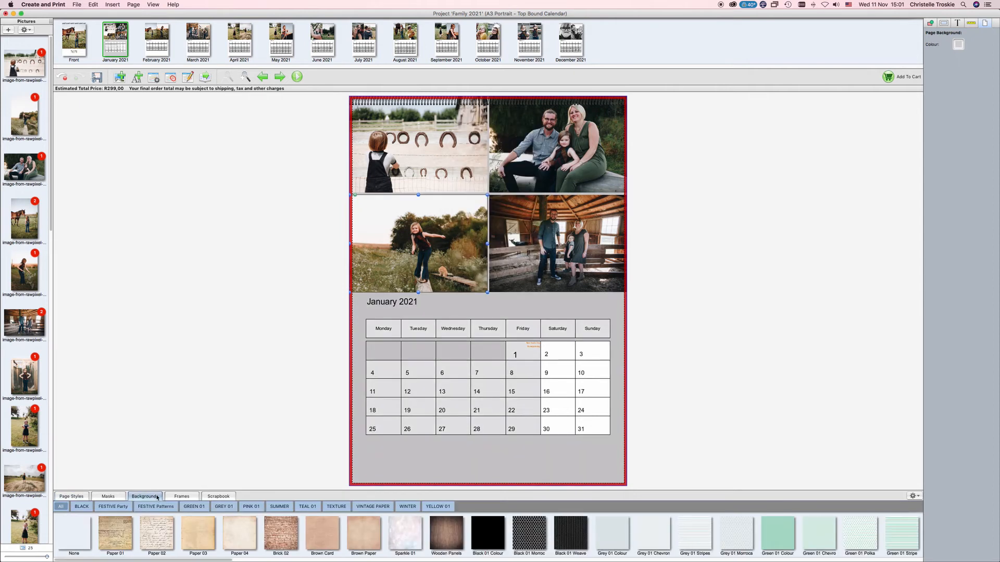
drag(238, 530, 380, 456)
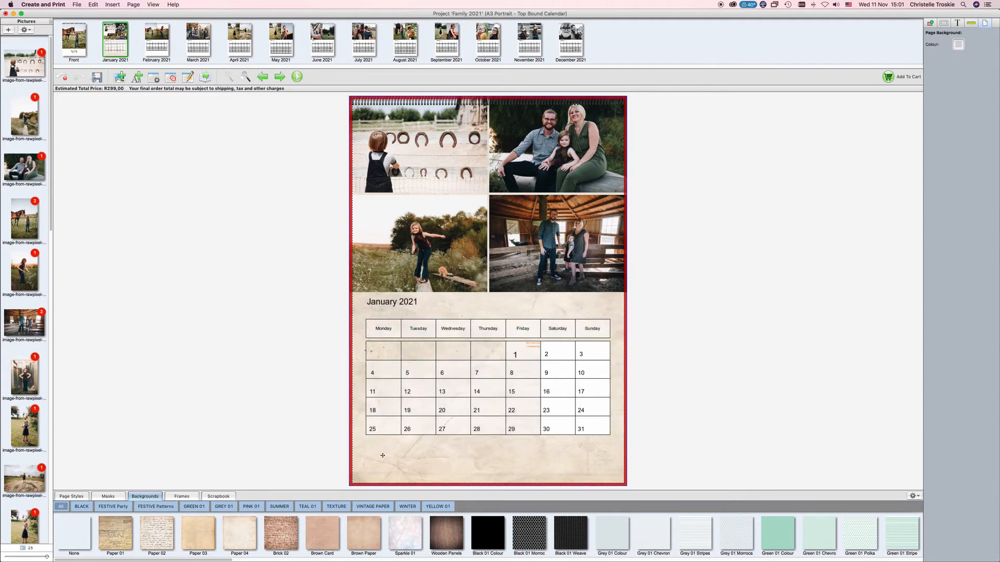
right_click(241, 527)
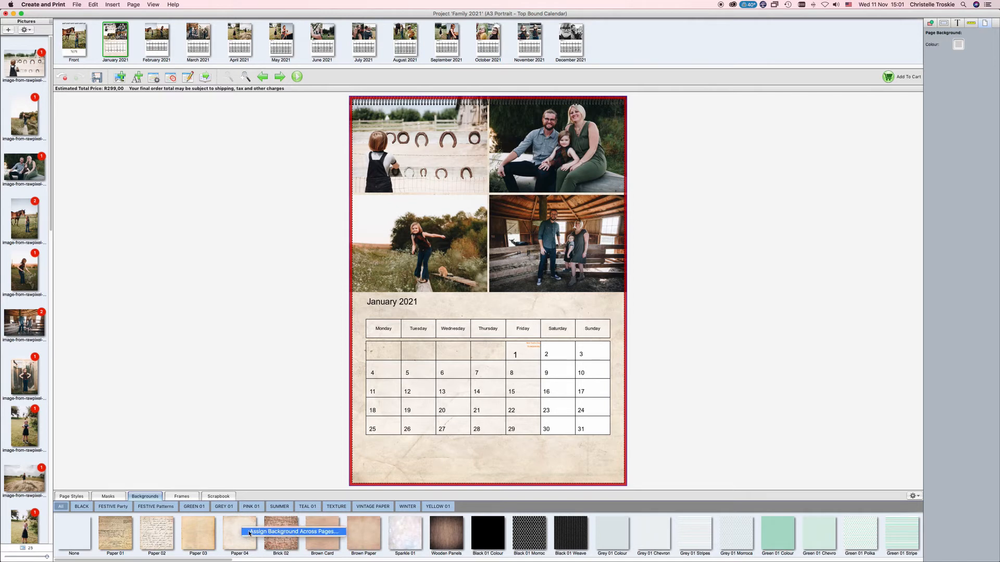
click(249, 531)
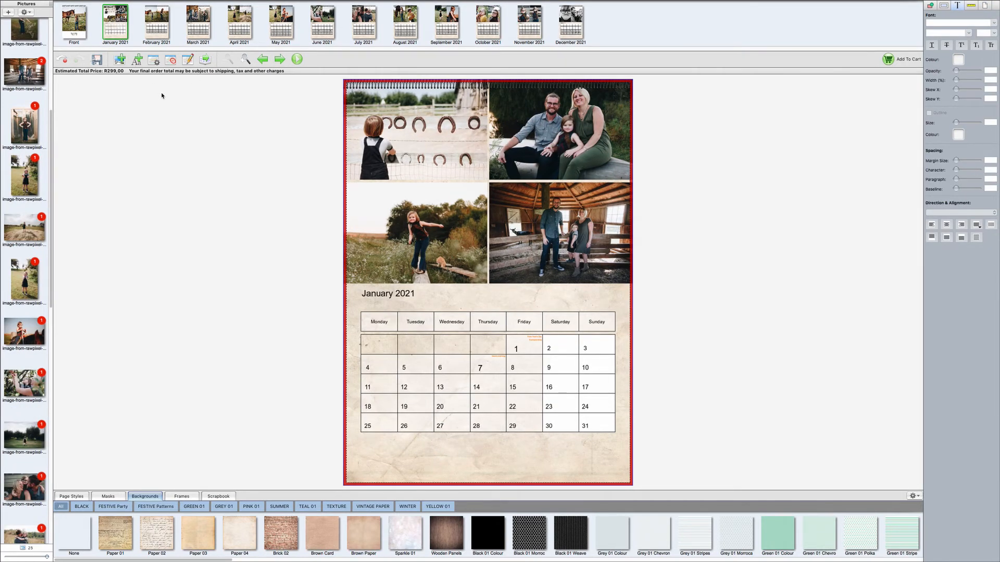
Step: Confirm the calendar settings and add an 'Anniversary' event on Tuesday 5 January
click(153, 61)
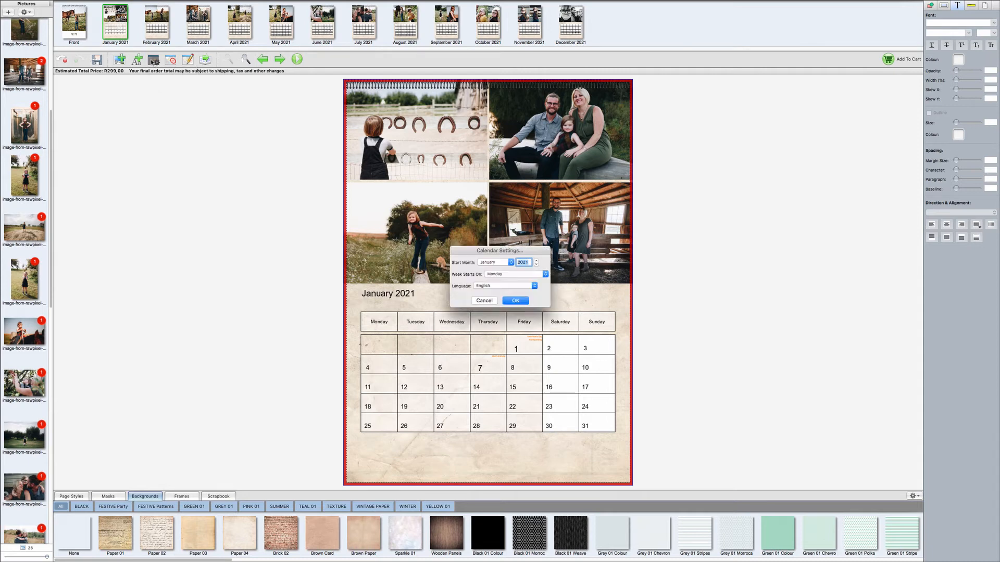
click(515, 301)
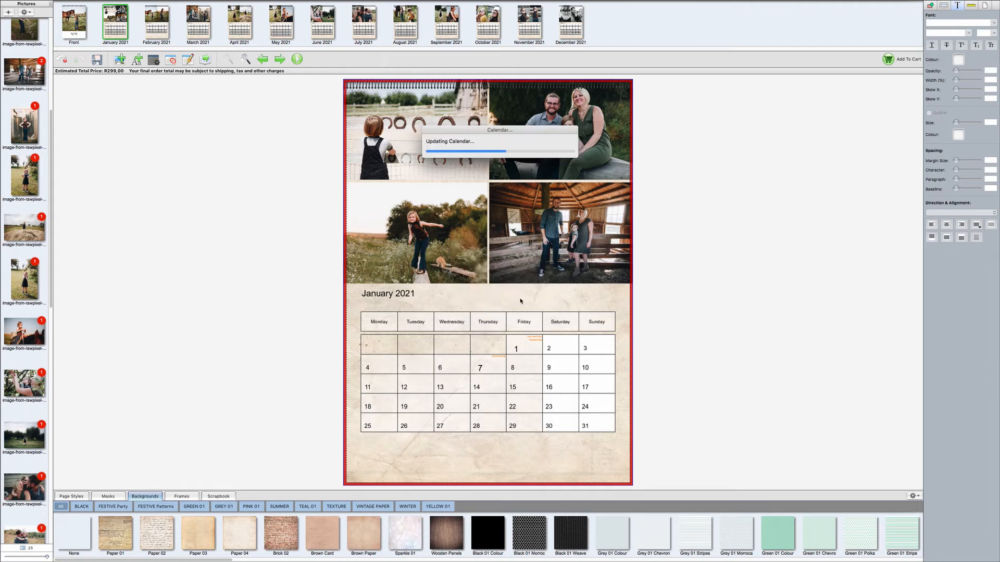
click(171, 61)
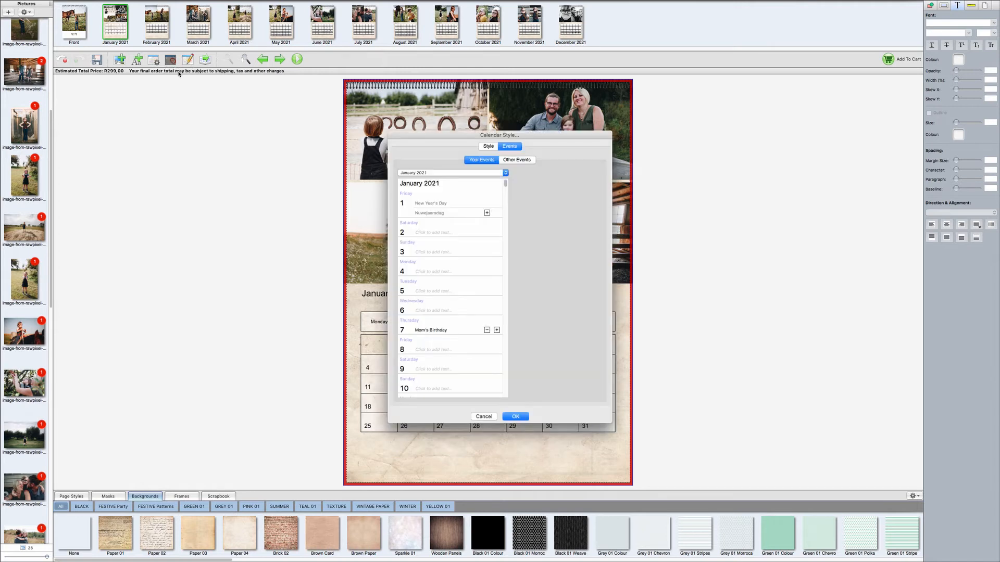
click(429, 291)
text(Anniversary)
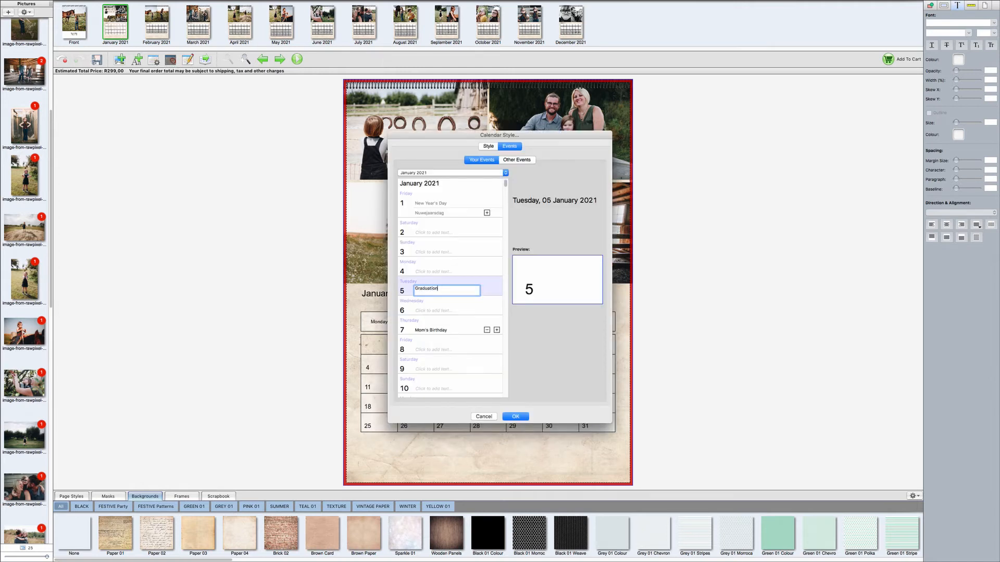
click(516, 418)
Step: Keep Arial Regular as the day-heading font in Calendar Style and apply the style
click(189, 60)
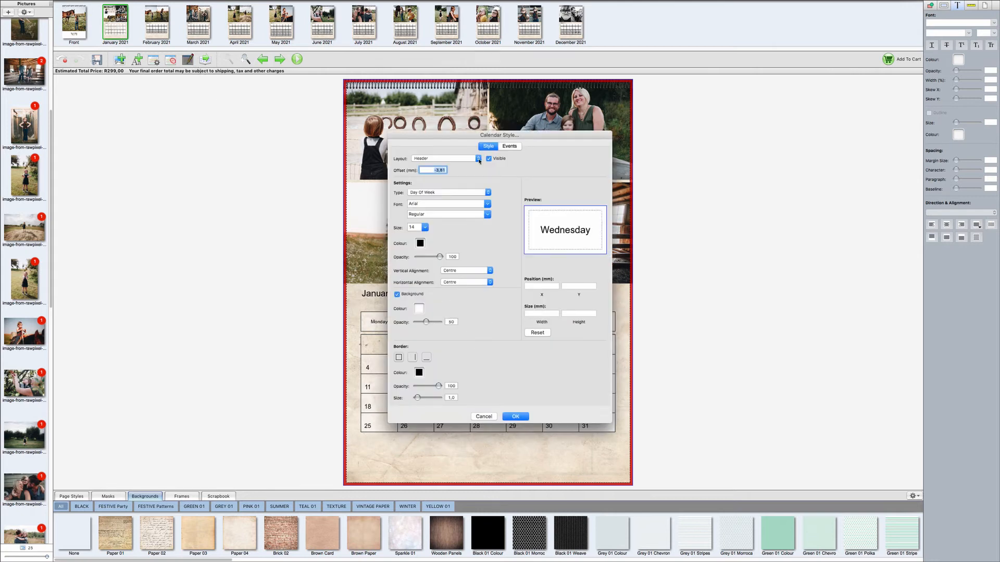
click(488, 204)
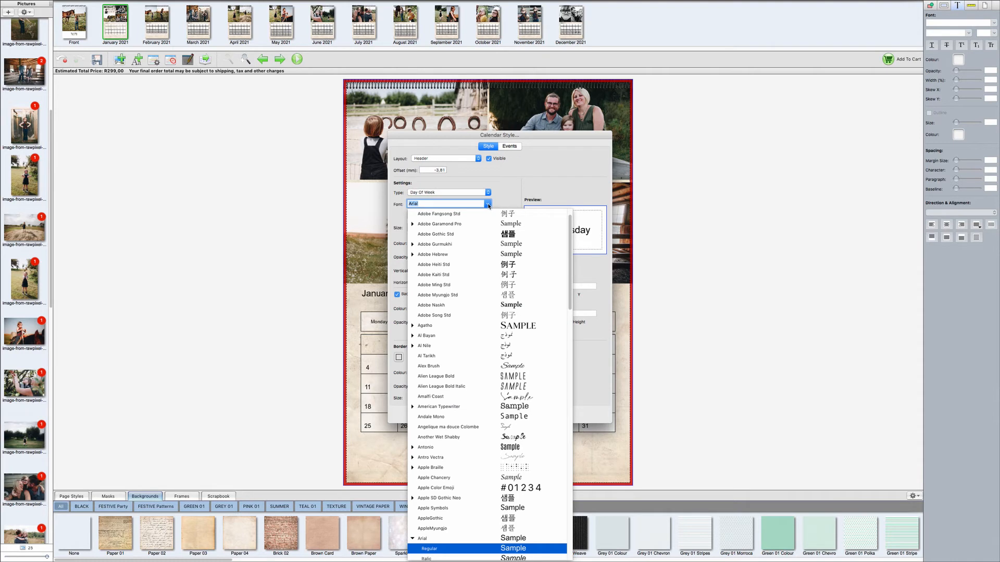
click(488, 205)
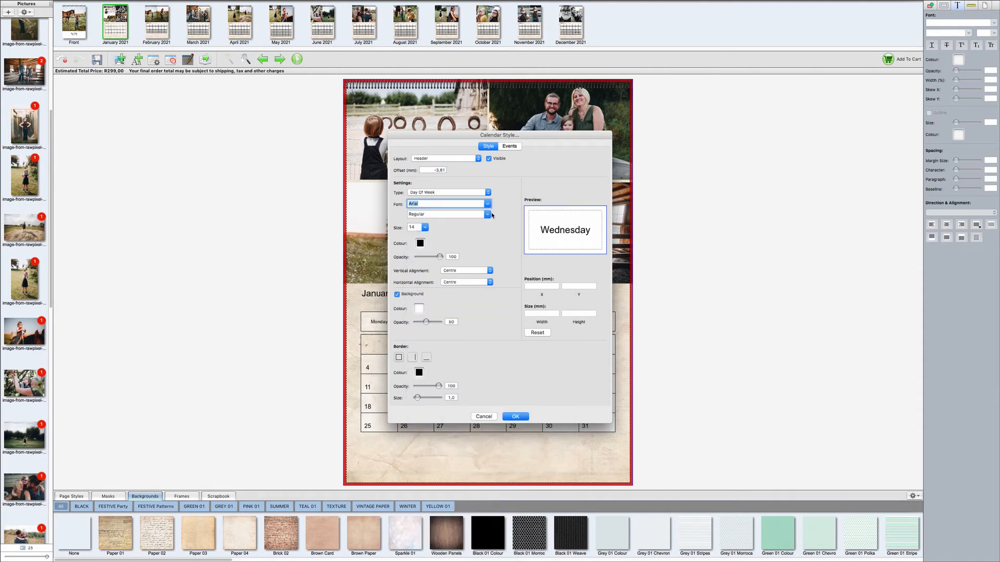
click(515, 417)
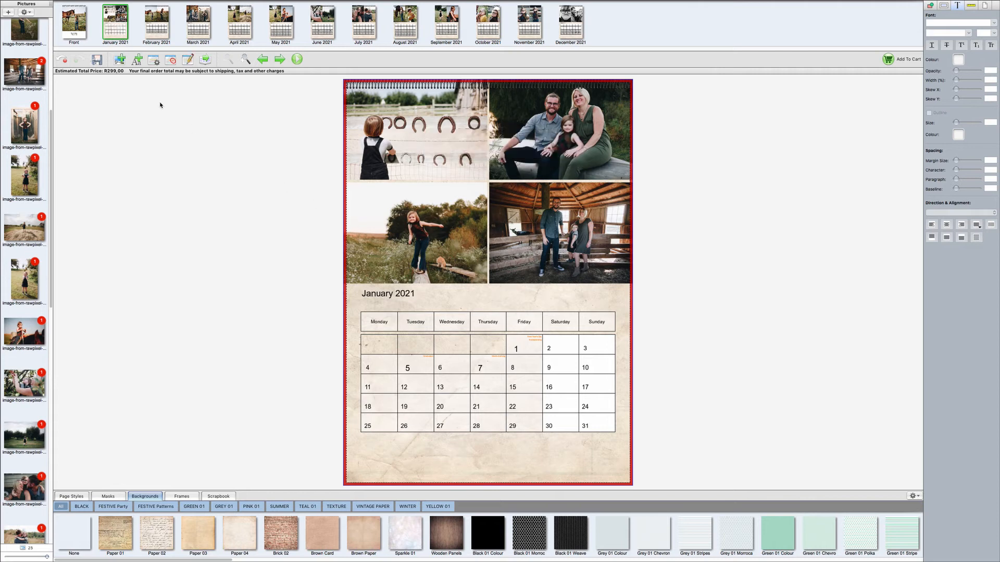
Step: Preview the calendar from the front cover through January, February and March 2021, then close the preview
click(78, 35)
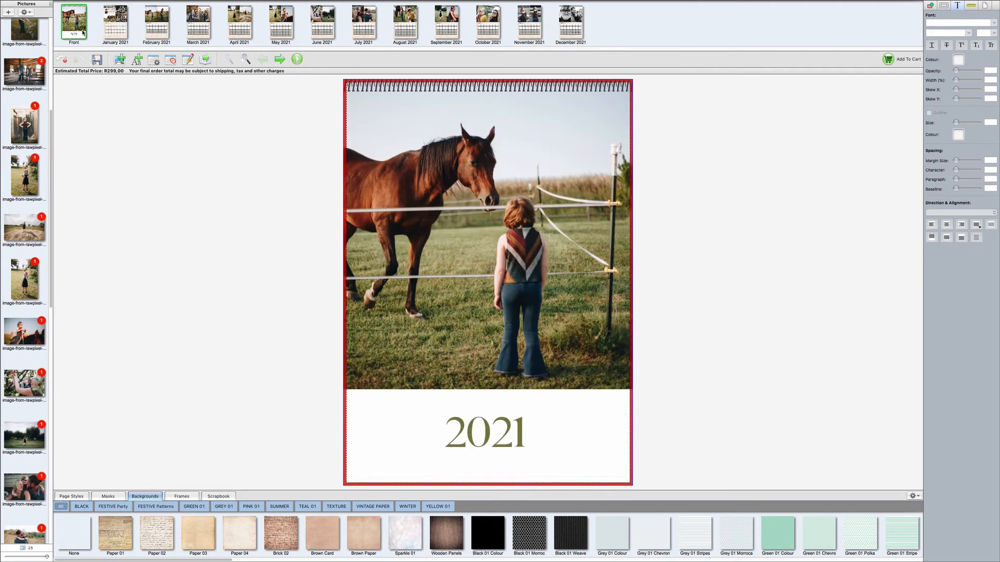
click(297, 59)
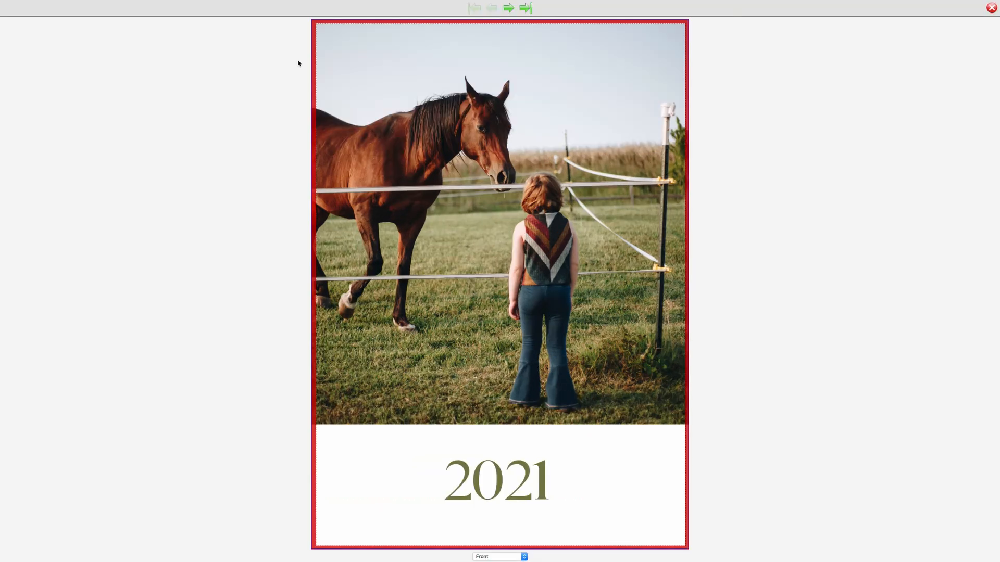
key(Right)
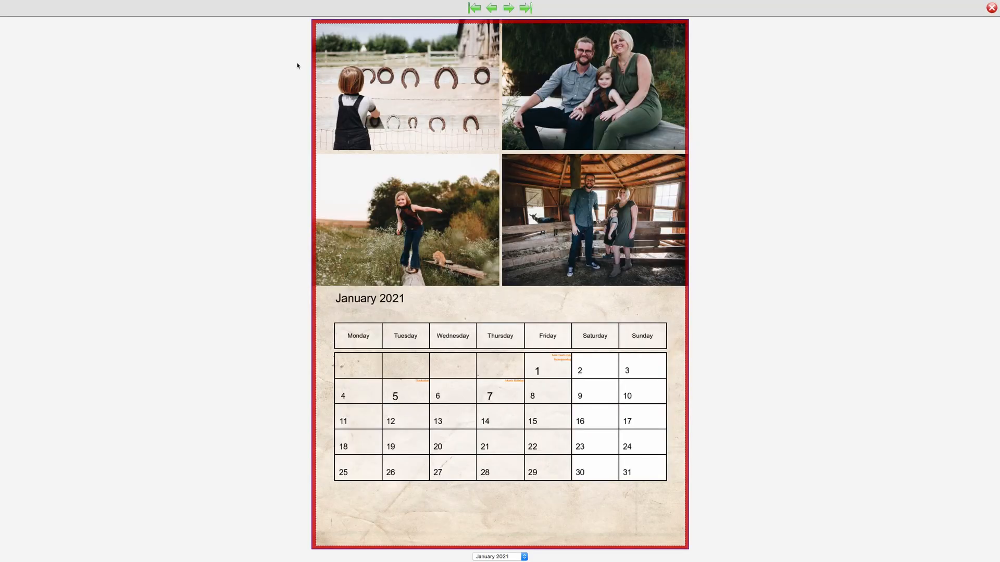
key(Right)
key(Right)
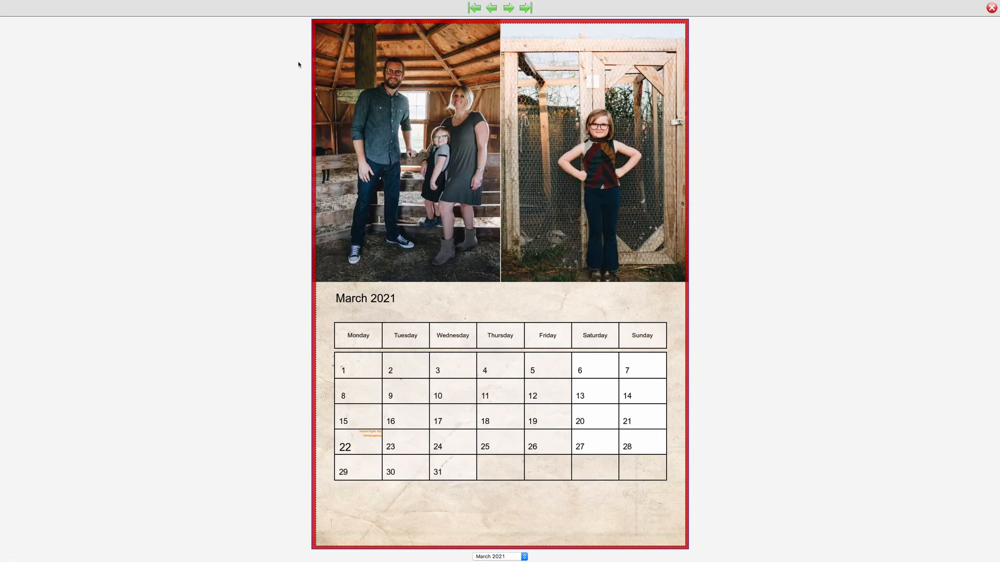
key(Right)
click(990, 7)
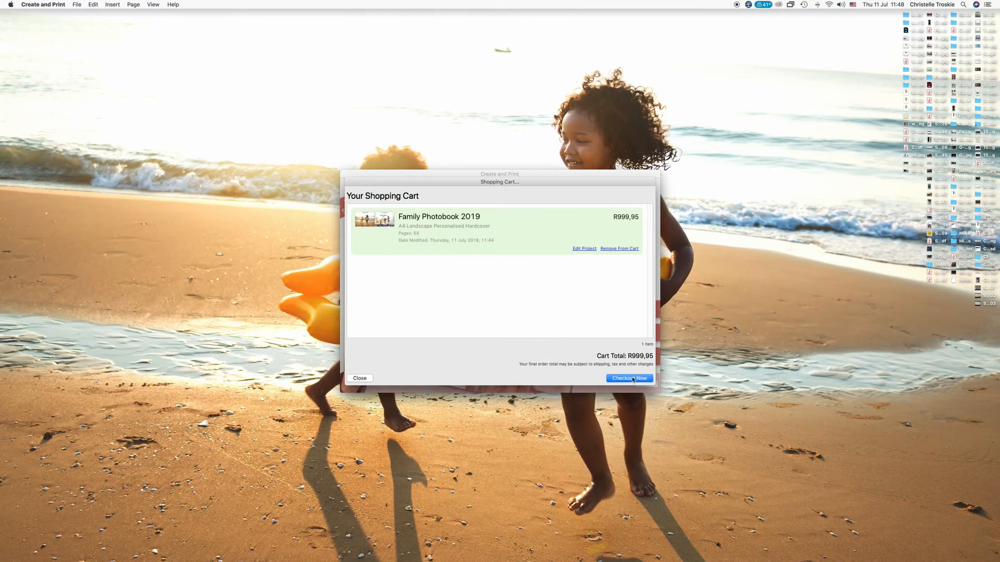
Step: Check out the calendar, agree to the order terms and select Order Online
click(632, 379)
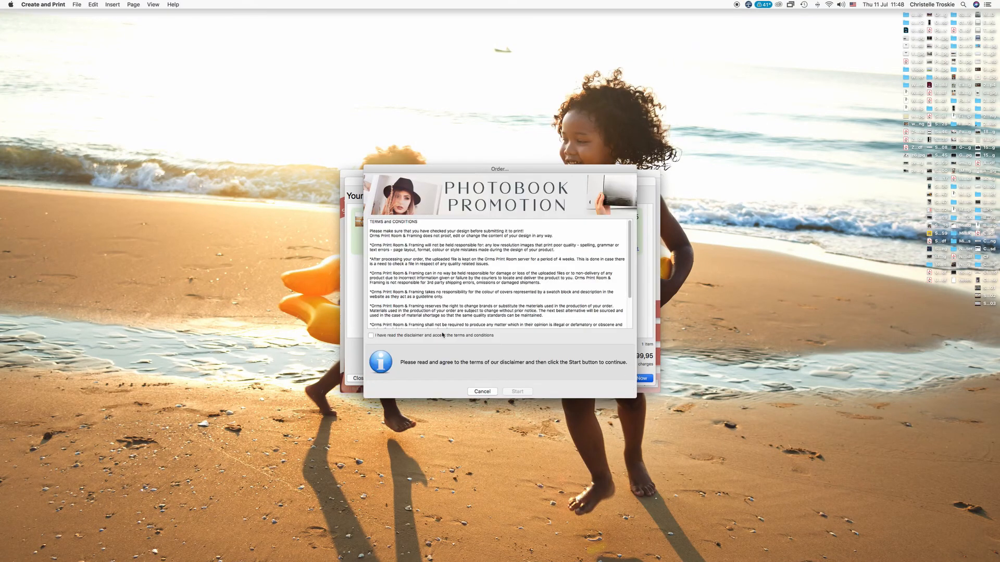
click(371, 336)
click(504, 394)
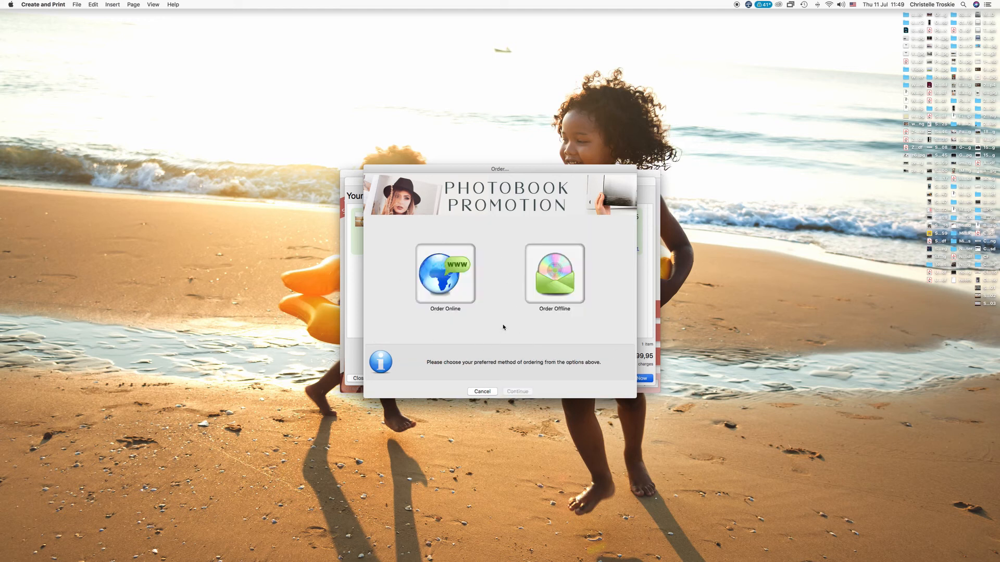
click(457, 294)
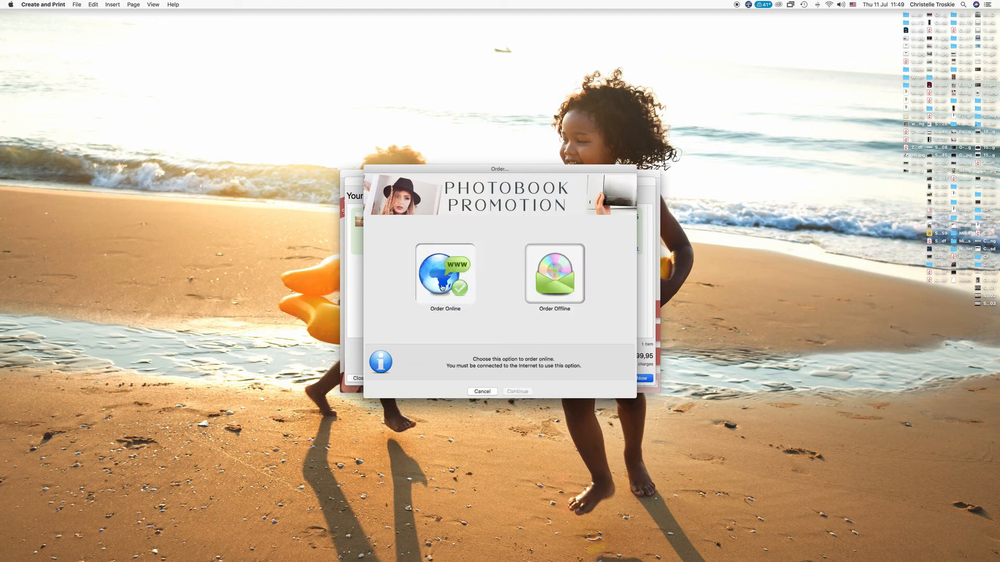
click(515, 396)
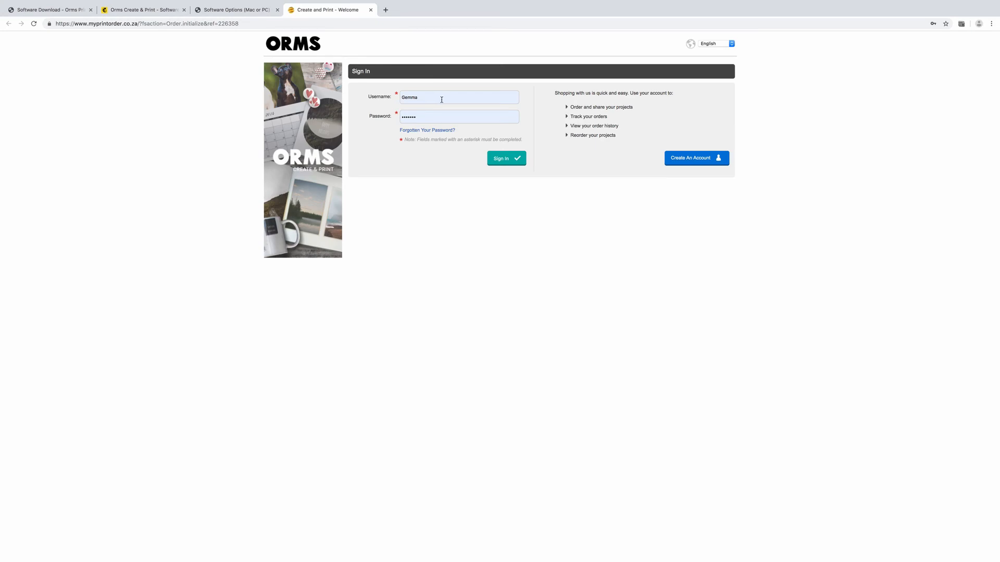
Step: Sign in to myprintorder with the account username and password
click(441, 100)
text(Marketing)
key(Tab)
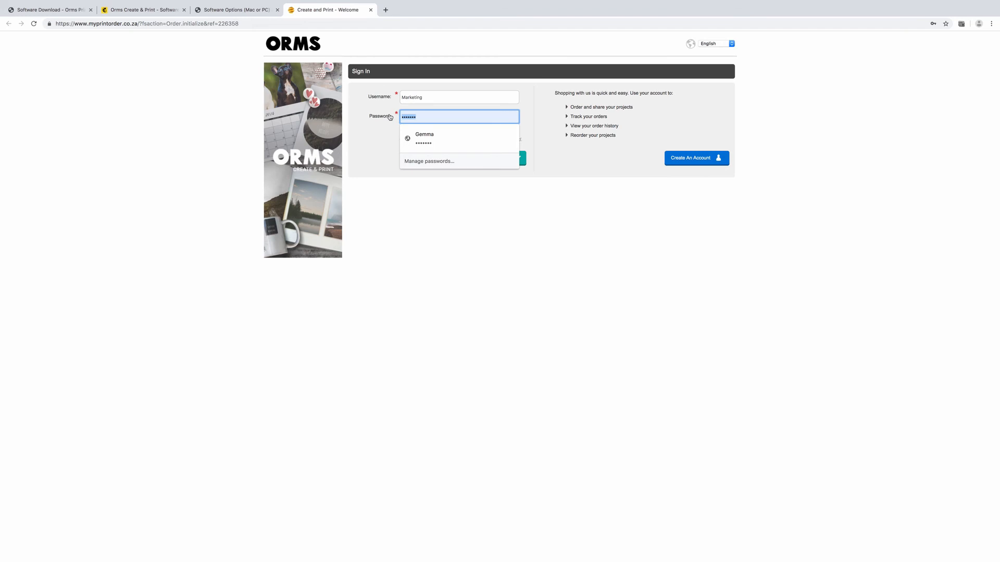
text(••)
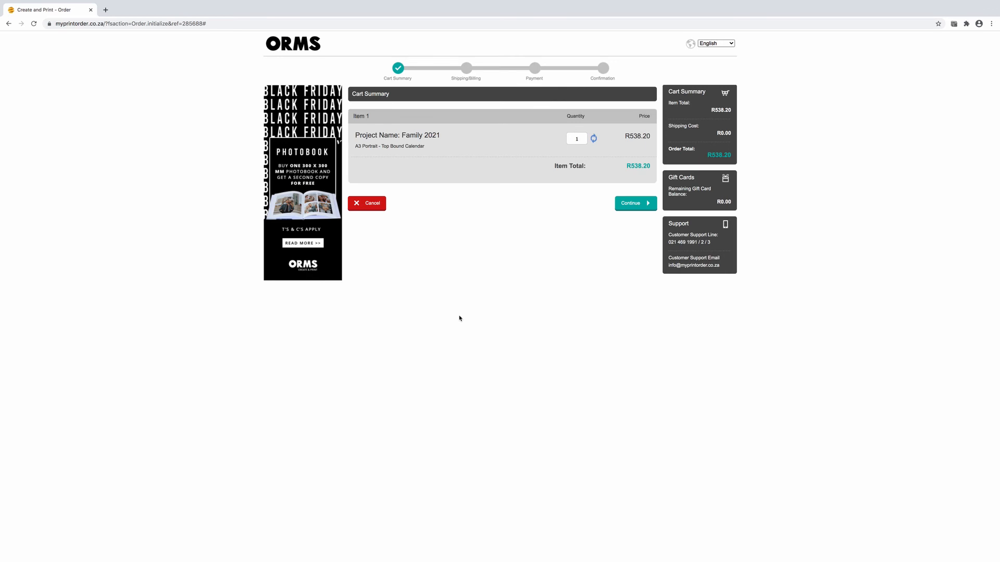
Step: Set the Family 2021 calendar quantity to 2 and continue to Shipping/Billing
click(578, 140)
text(1)
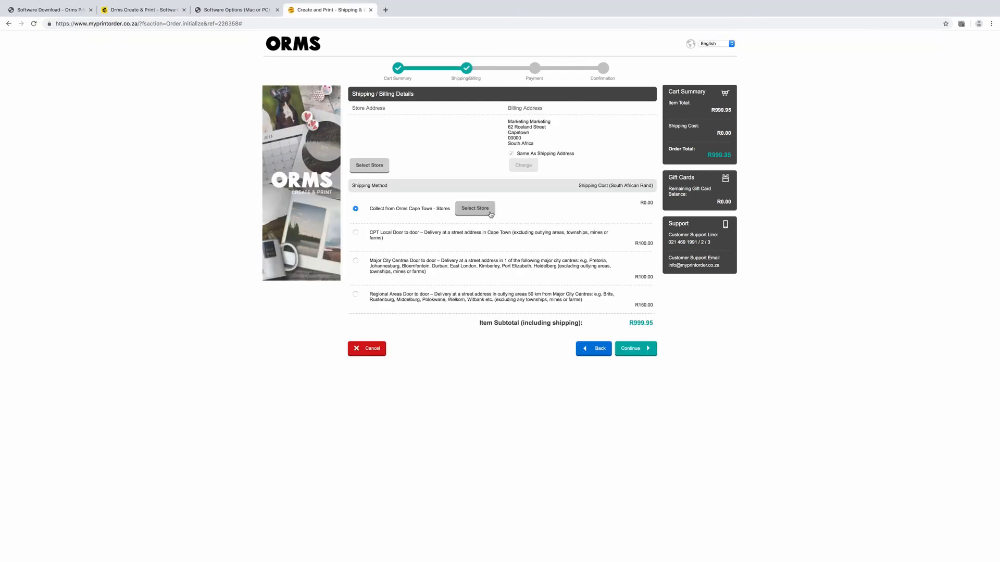
click(369, 165)
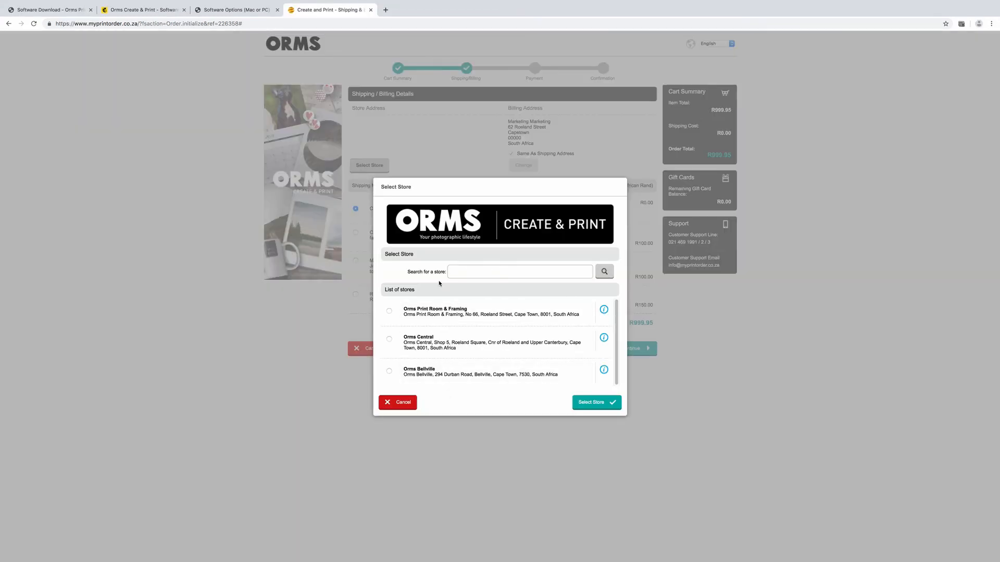
Step: Keep Orms Cape Town collection, proceed to payment, accept the Terms and Conditions and confirm
click(631, 492)
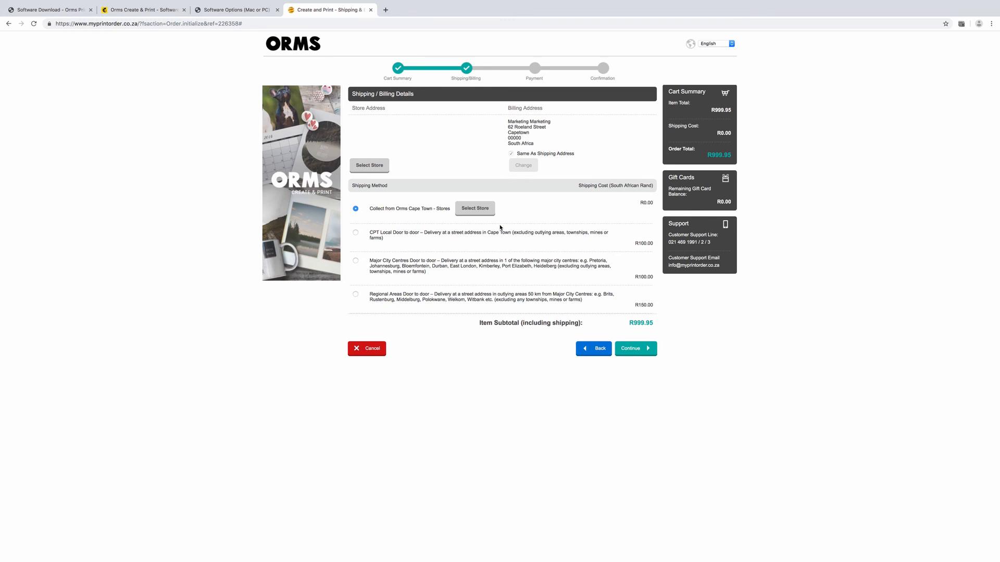
click(631, 359)
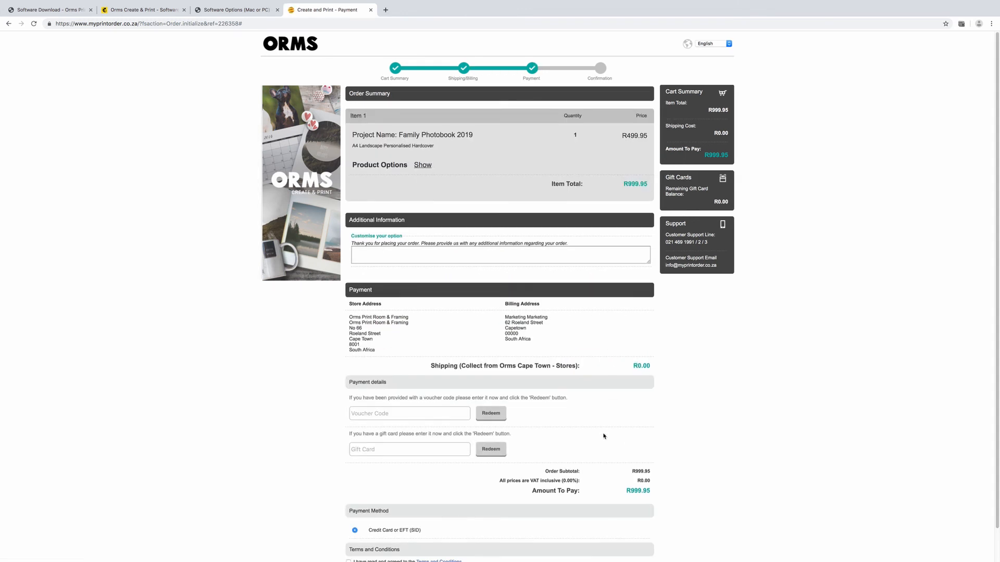
scroll(602, 411, down, 1)
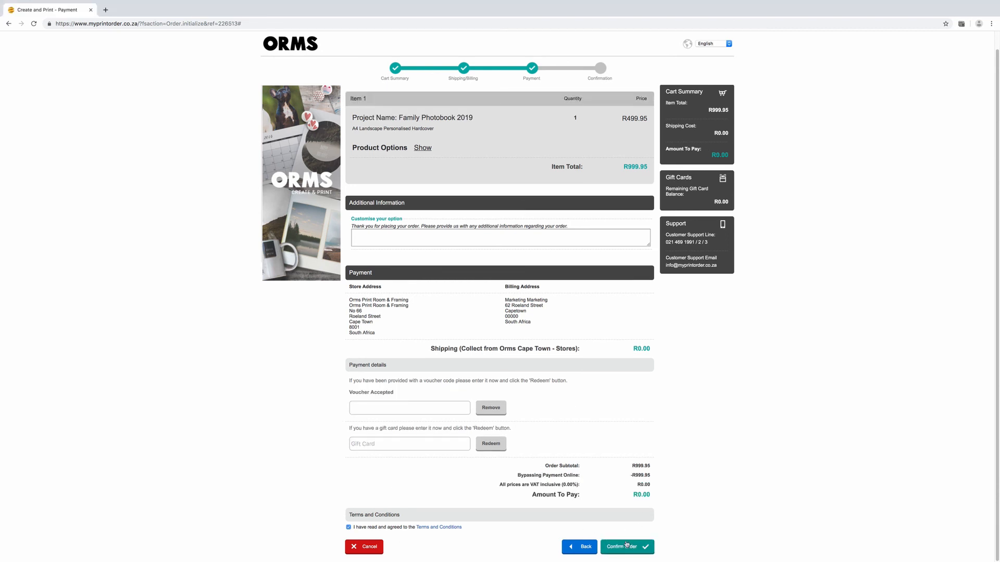
click(624, 548)
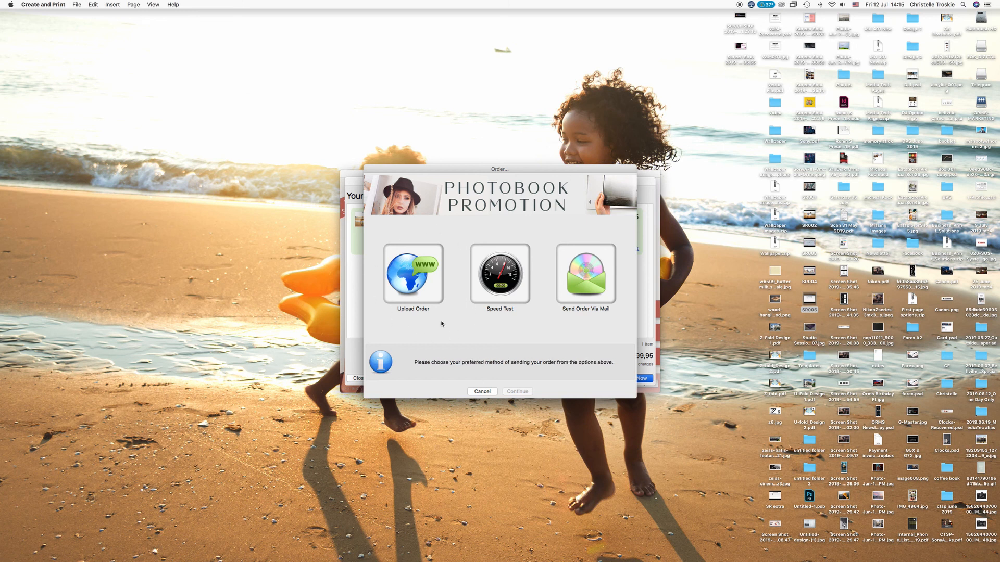
Step: Choose Upload Order and start sending the order files over the internet
click(421, 288)
click(517, 392)
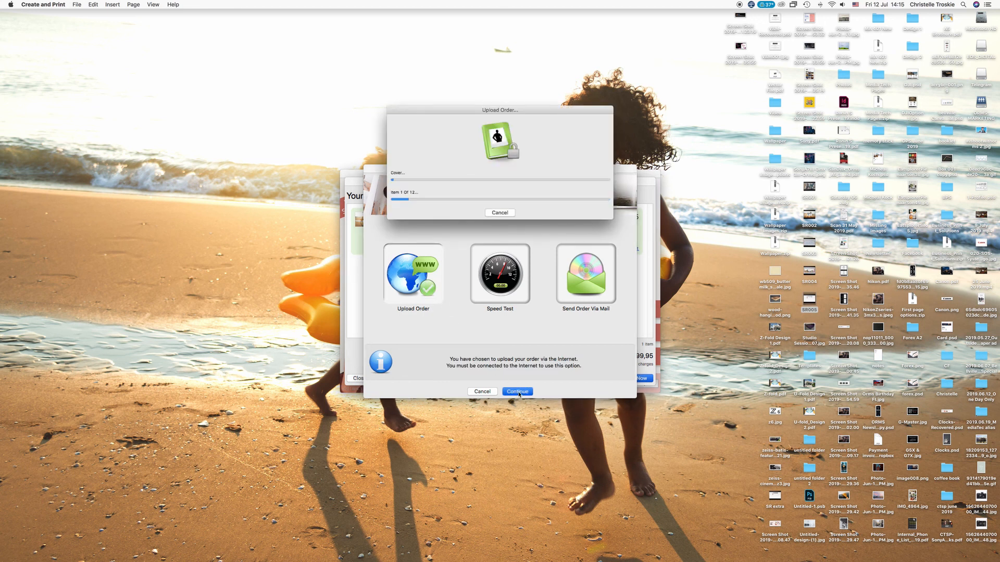